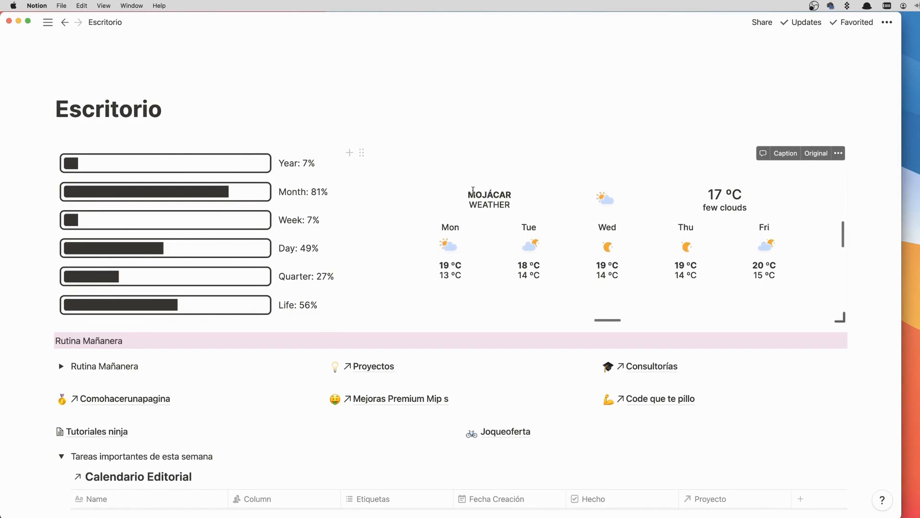
scroll(487, 177, "down", 1)
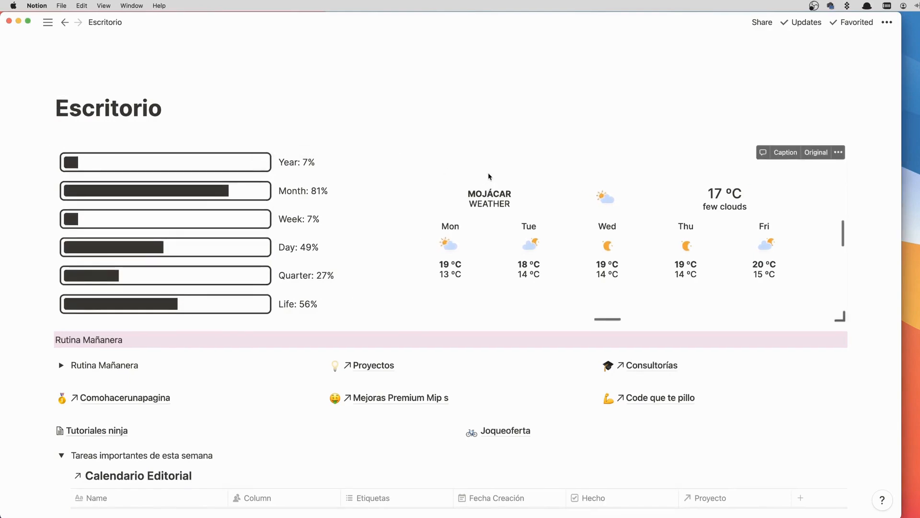
scroll(489, 176, "down", 1)
scroll(492, 175, "up", 1)
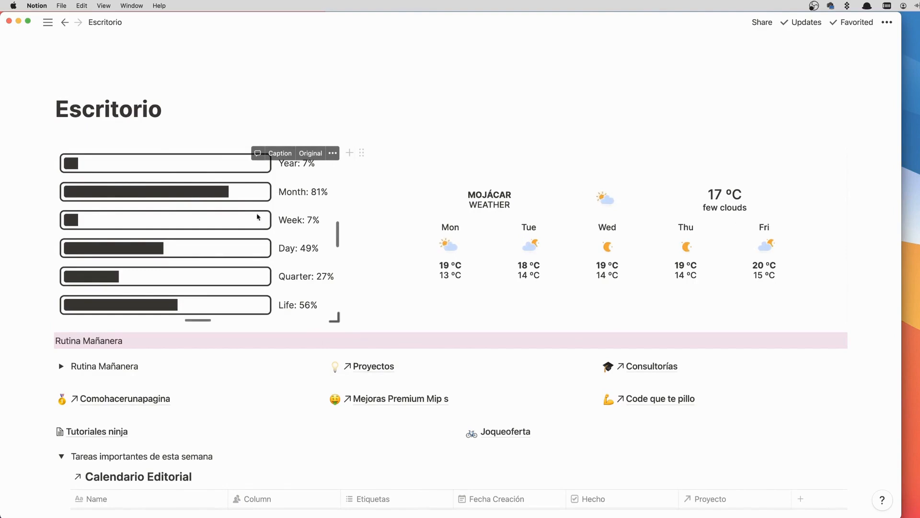
mouse_move(296, 304)
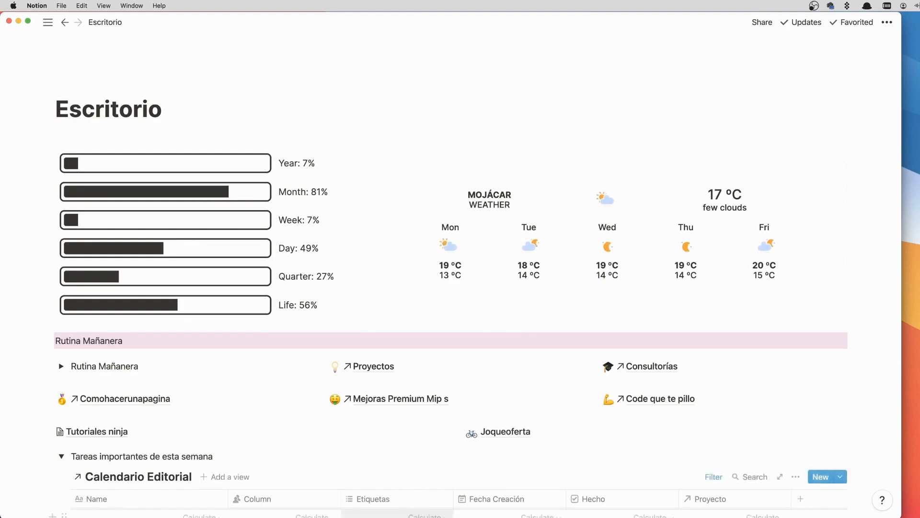
Go back to the Widgets en Notion entry and open it as a full page
left_click(65, 22)
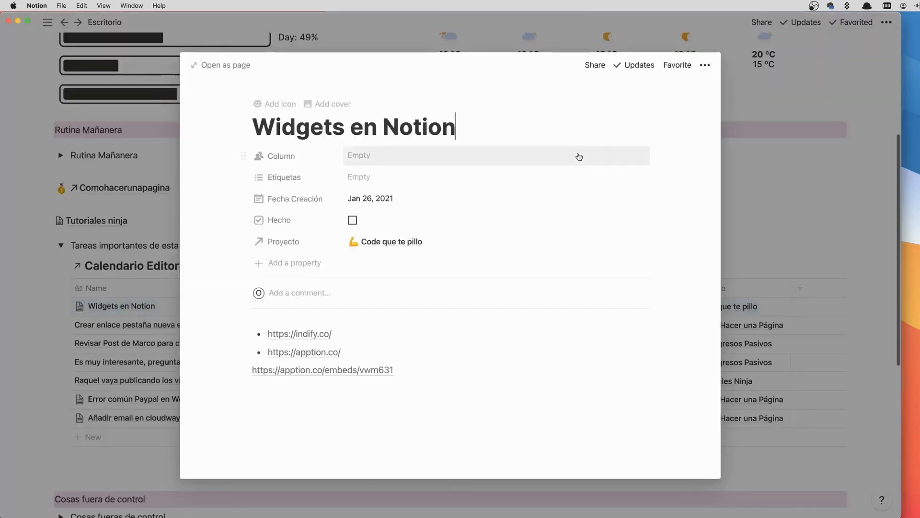
left_click(225, 65)
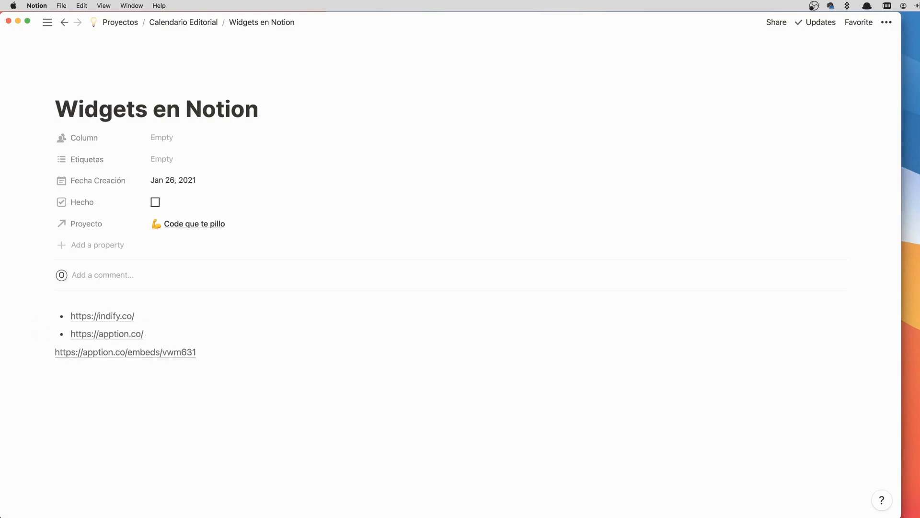
Switch to Brave, create a Life Progress Bar widget on the Indify site and turn off its Life bar
key("super+Tab")
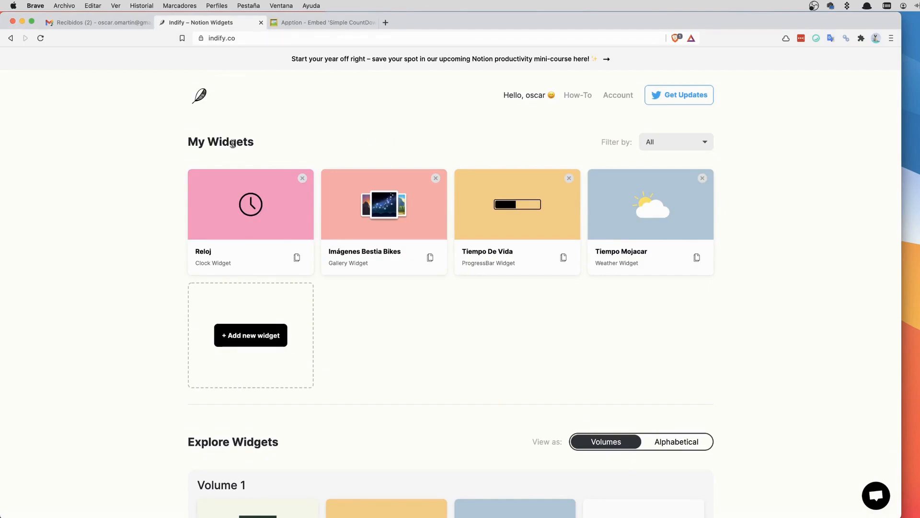
scroll(449, 180, "down", 5)
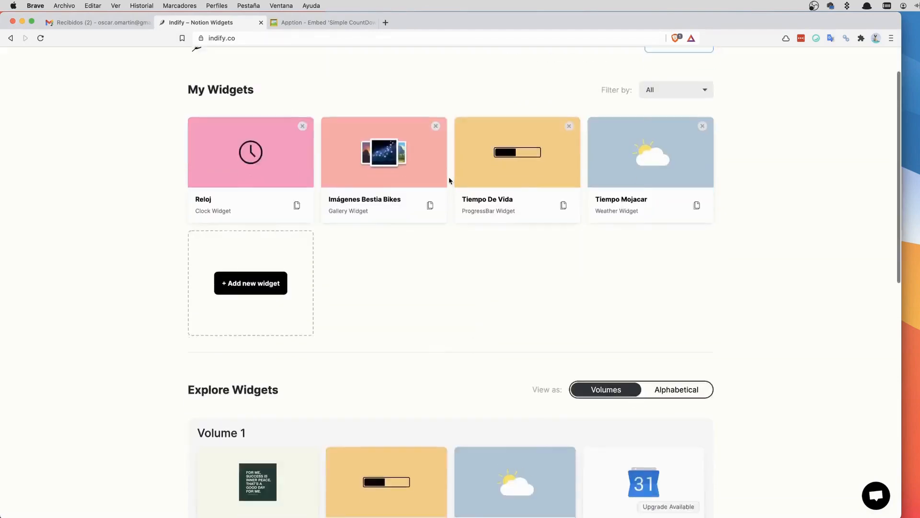
scroll(438, 184, "down", 2)
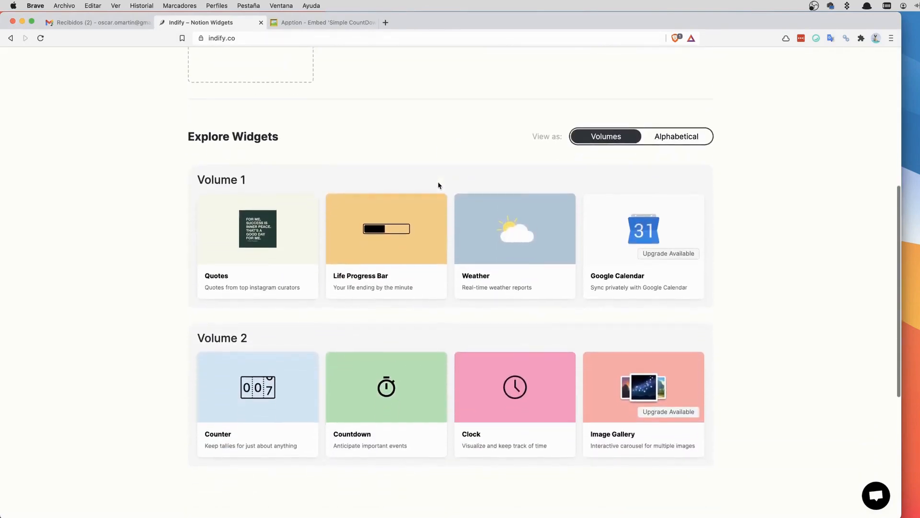
mouse_move(404, 230)
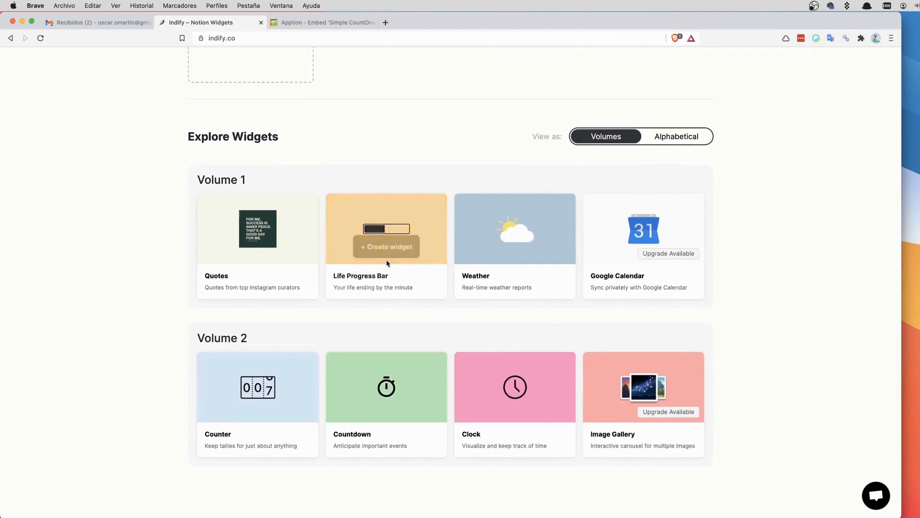
left_click(398, 249)
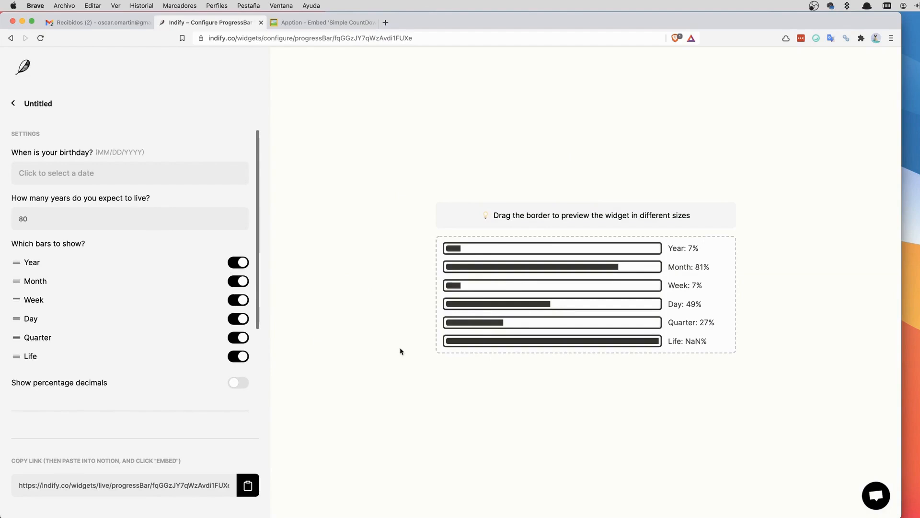
left_click(241, 358)
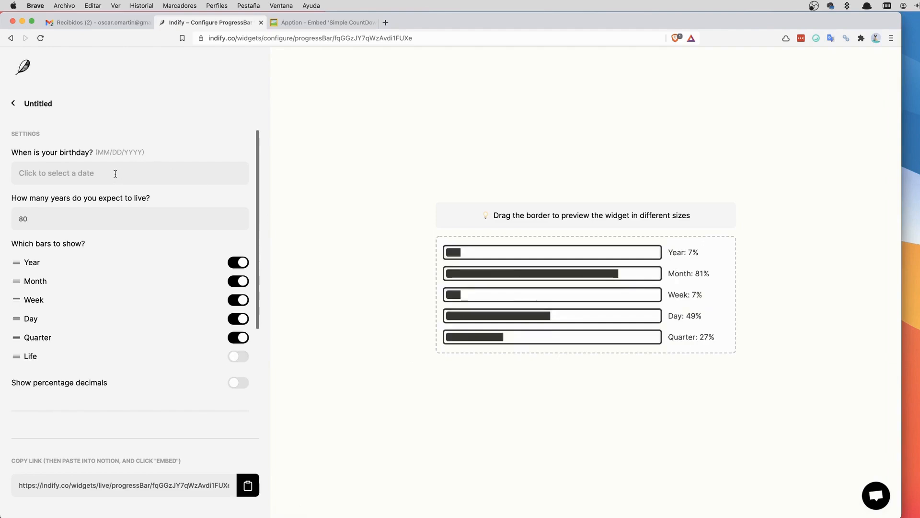
Open and dismiss the birthday date picker, and switch the percentage decimals of the progress bars on and off again
left_click(73, 173)
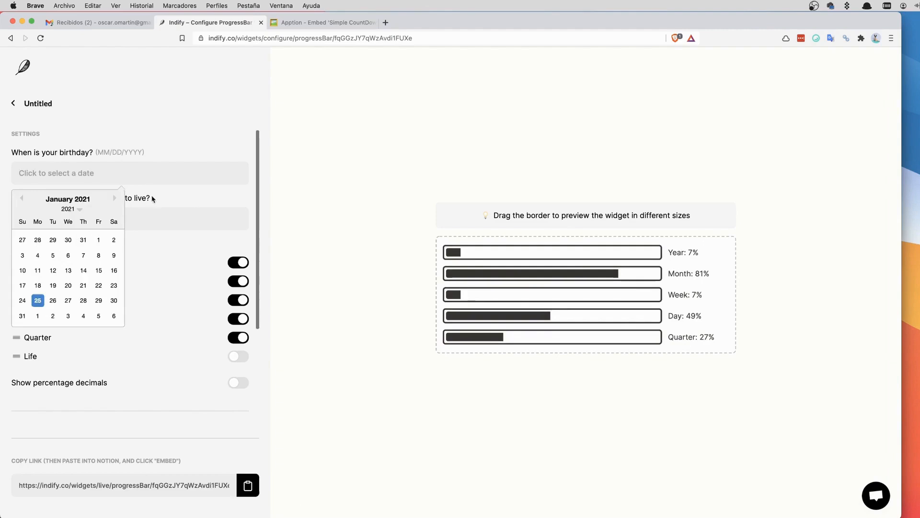
left_click(341, 284)
scroll(204, 213, "down", 3)
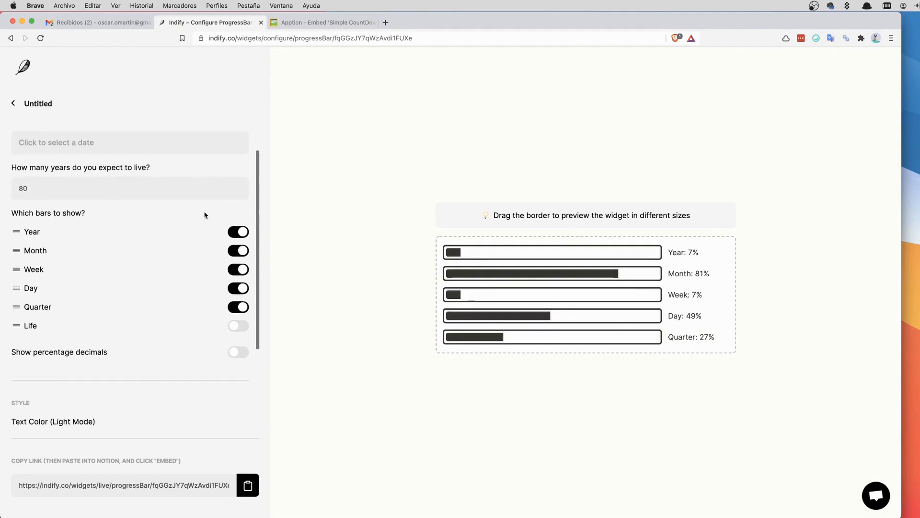
left_click(243, 303)
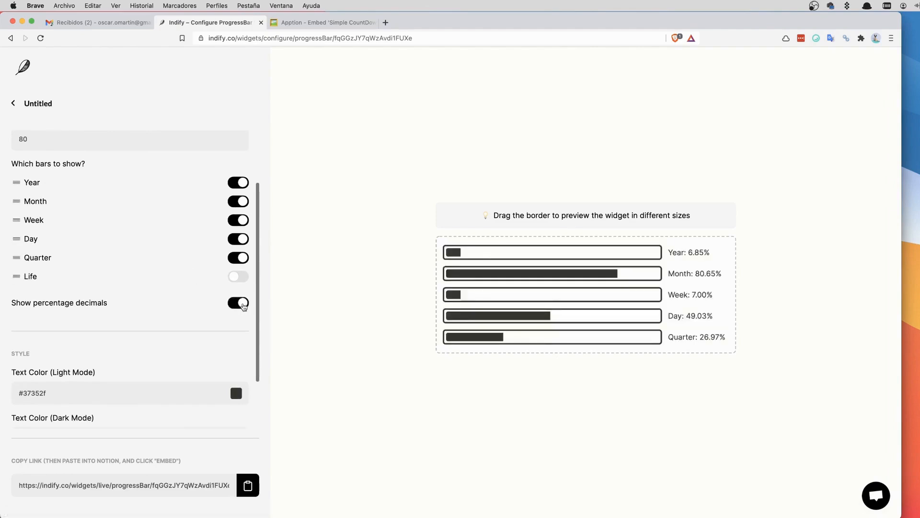
left_click(239, 303)
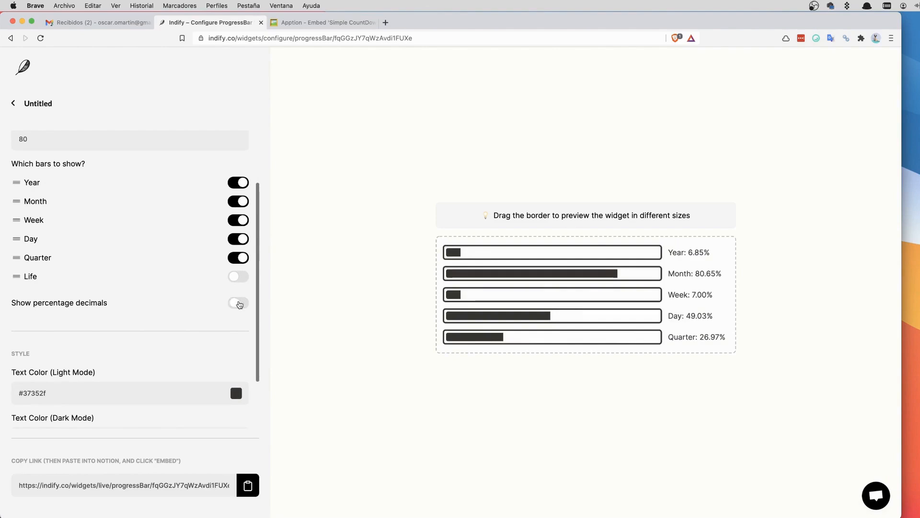
scroll(216, 293, "down", 3)
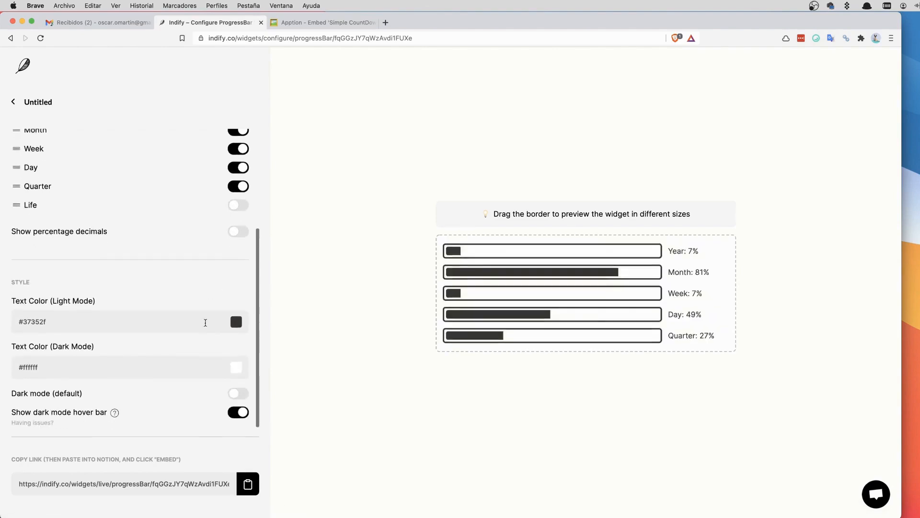
scroll(187, 279, "up", 6)
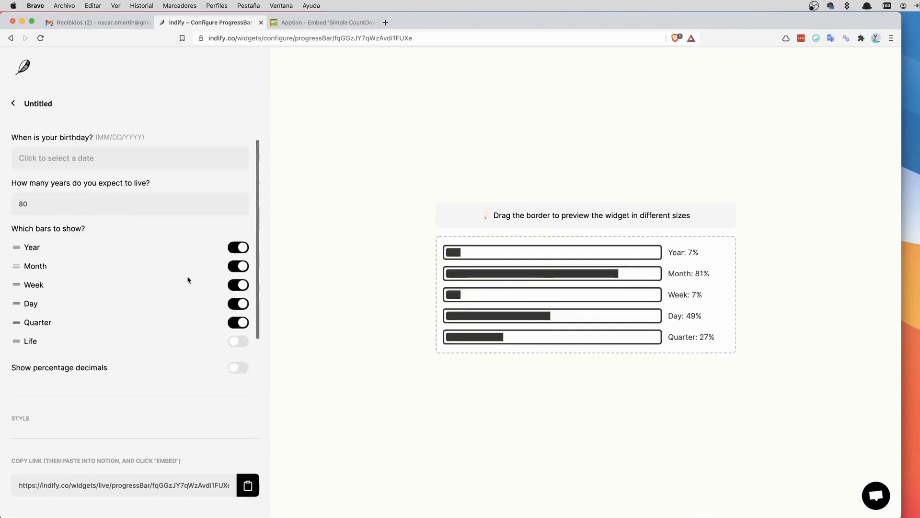
Copy the progress bar widget's link and add it as an embed at the end of the Widgets en Notion page
left_click(249, 486)
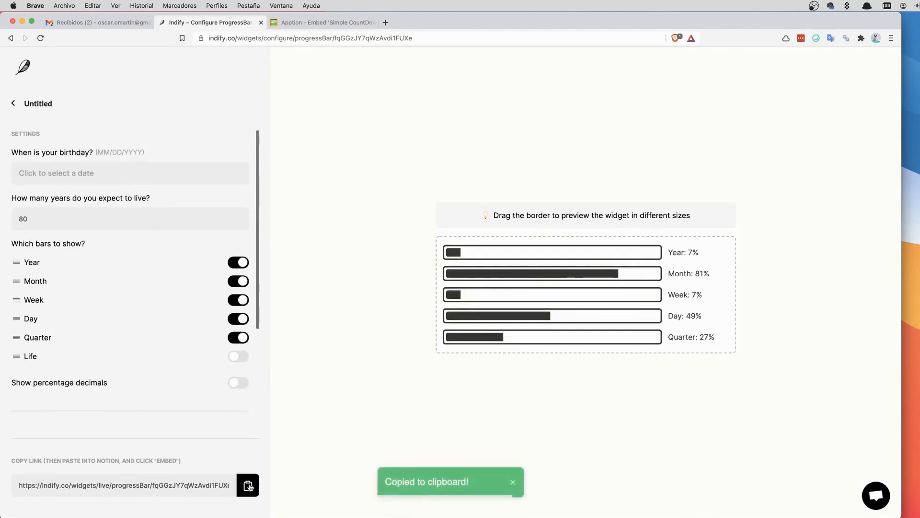
key("super+Tab")
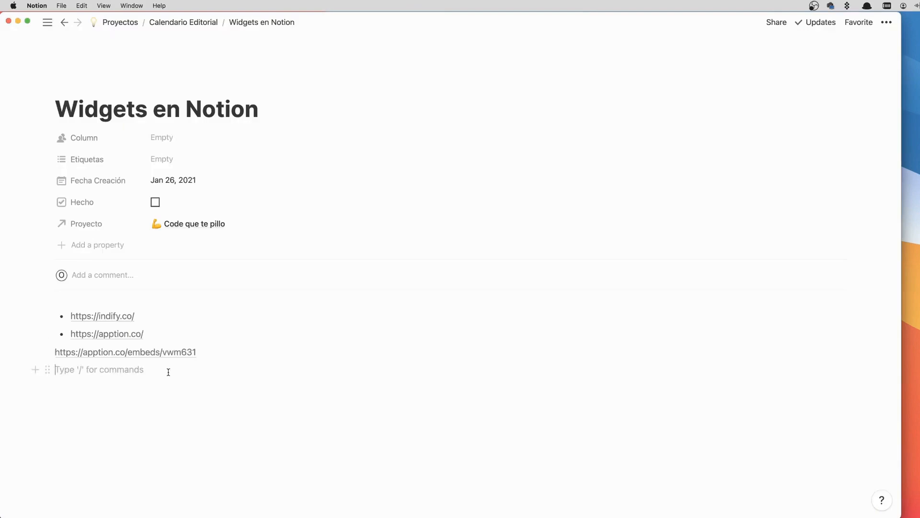
key("super+v")
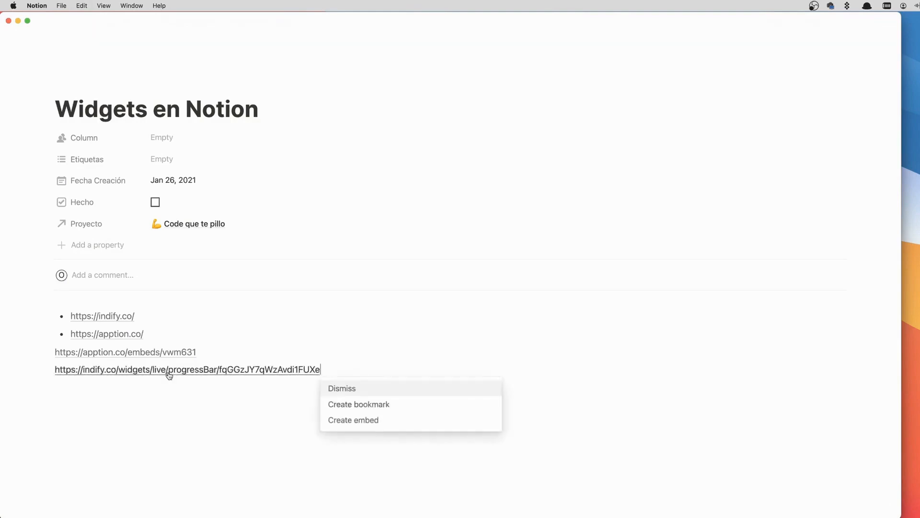
left_click(346, 420)
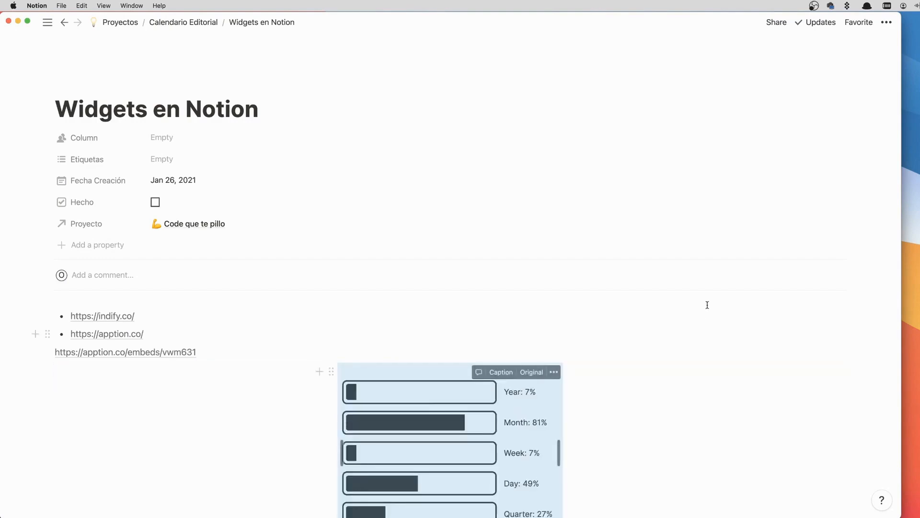
scroll(709, 287, "down", 5)
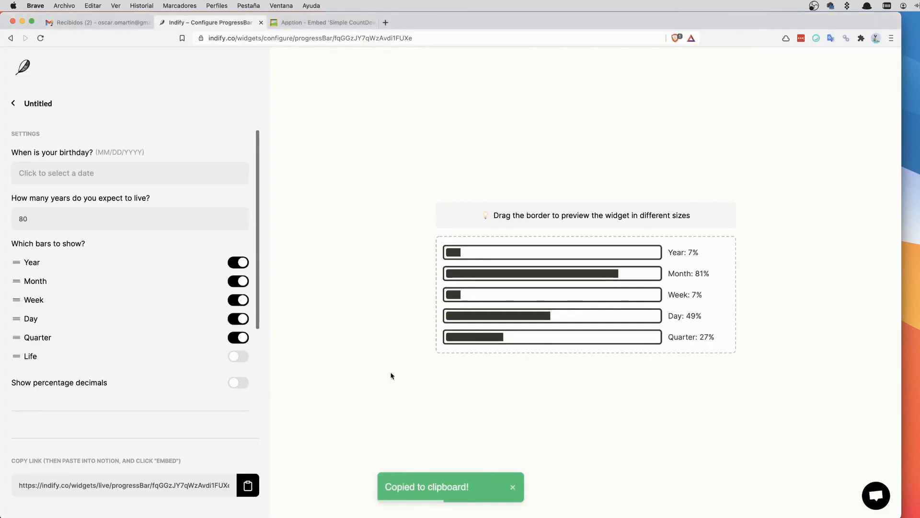
Return to the Indify widget overview and open the configuration of the existing Reloj clock widget
left_click(22, 66)
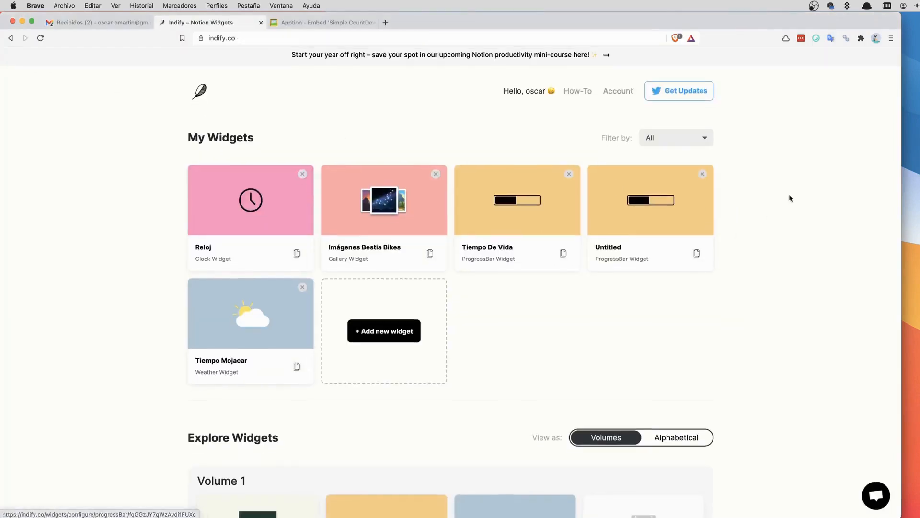
scroll(790, 198, "down", 1)
left_click(243, 193)
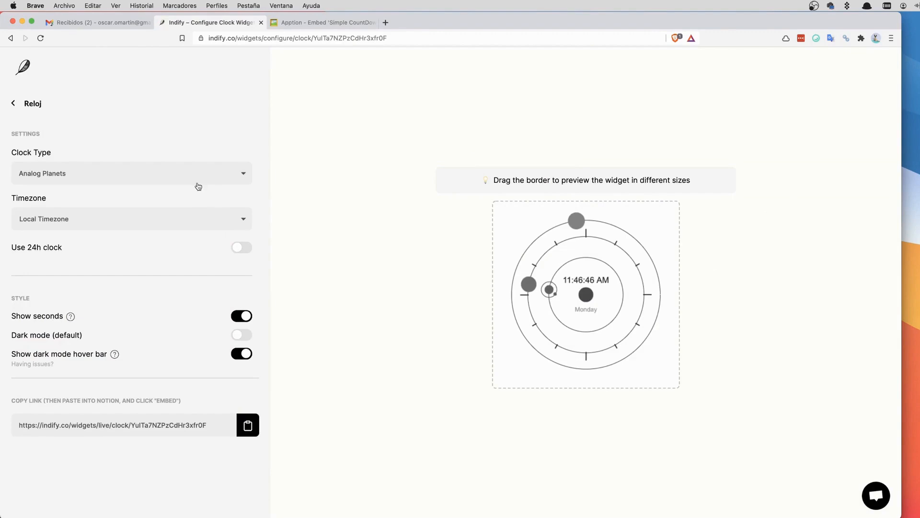
Try the Analog Smooth and Digital Solid clock types, return to Analog Planets and look at the timezone options
left_click(217, 175)
left_click(215, 189)
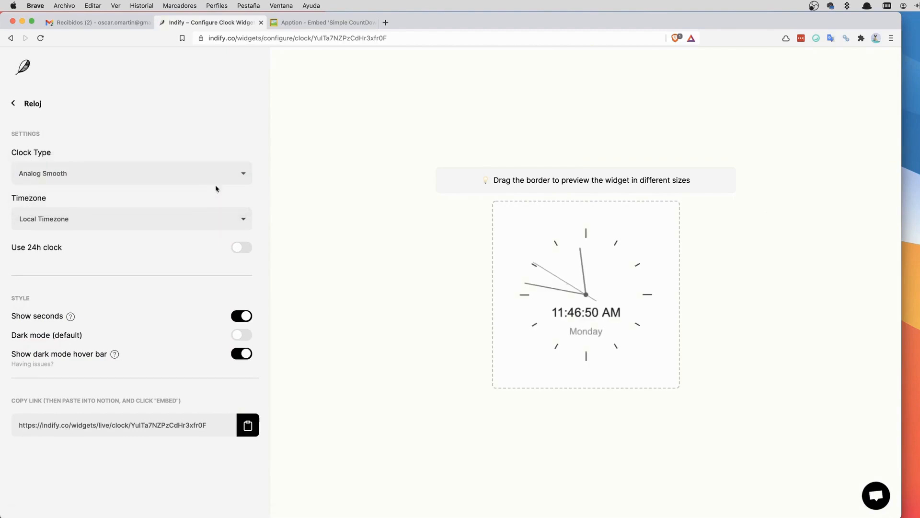
left_click(216, 179)
left_click(220, 194)
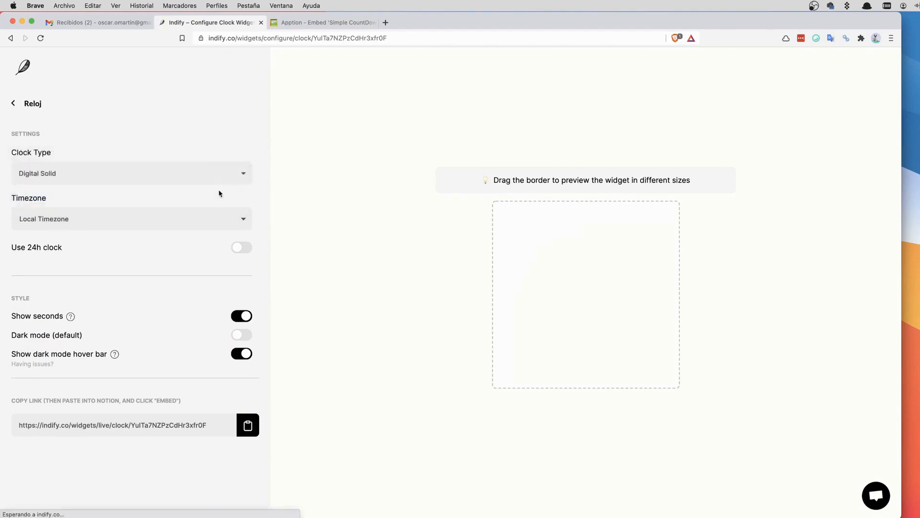
left_click(158, 169)
left_click(148, 143)
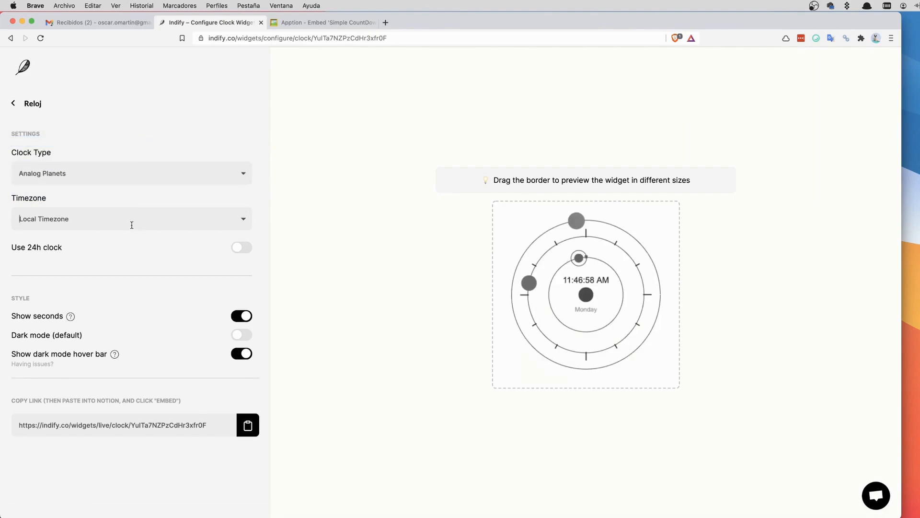
left_click(178, 225)
left_click(328, 218)
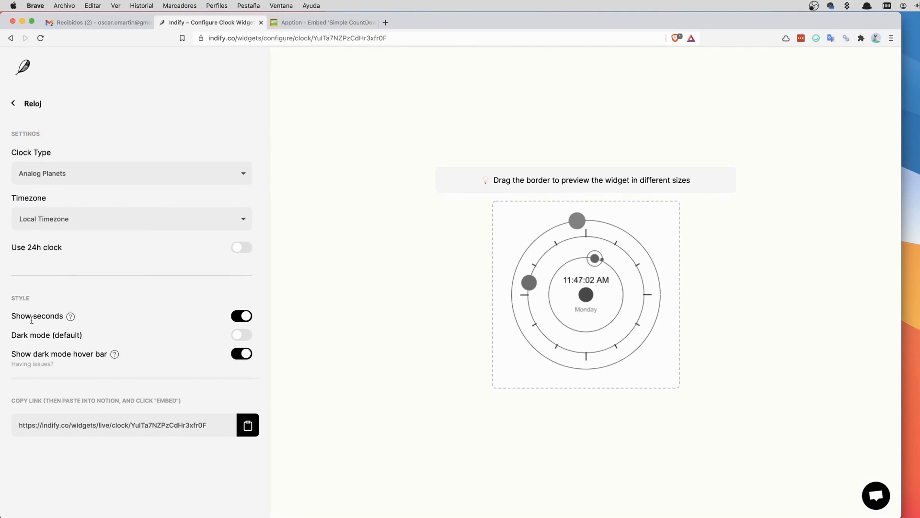
Copy the Reloj widget's link and add it as an embed below the progress bars on the Notion page
left_click(245, 428)
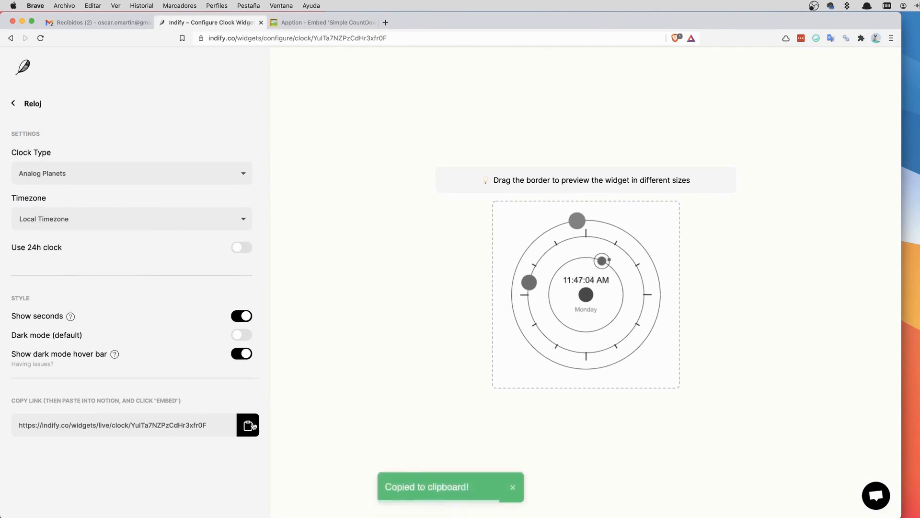
key("super+Tab")
left_click(468, 430)
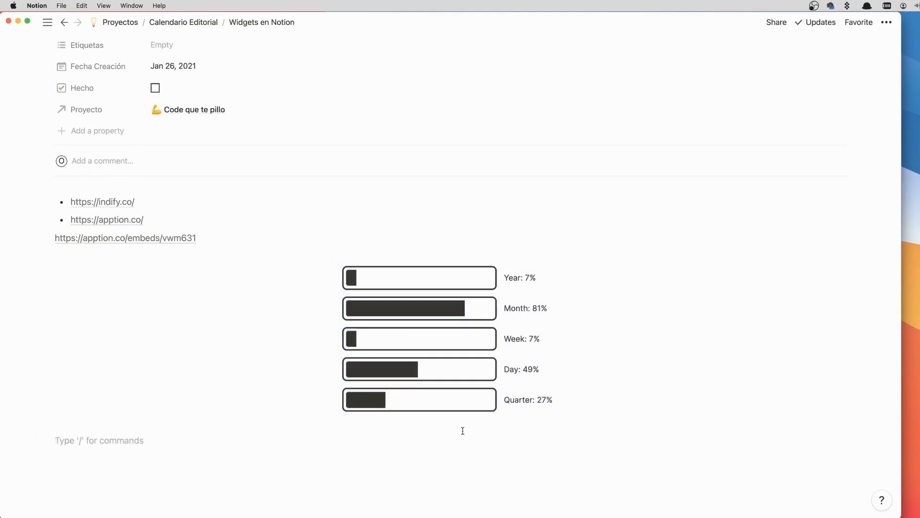
key("super+v")
left_click(345, 492)
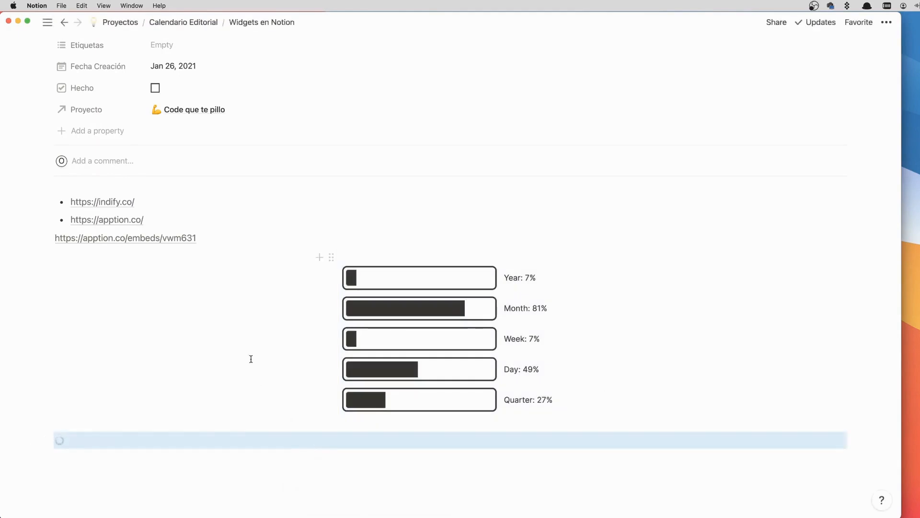
Move the clock embed beside the progress bars so the two widgets form two columns
scroll(251, 358, "down", 4)
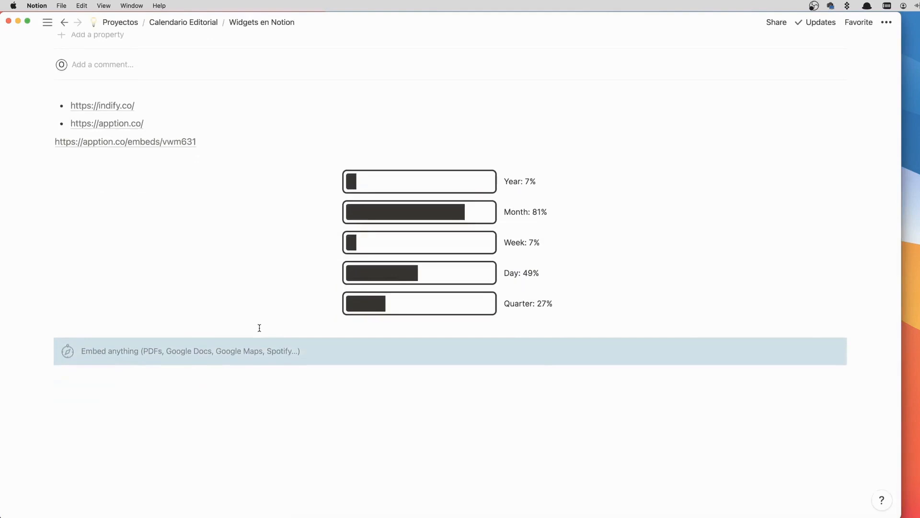
left_click_drag(333, 346, 612, 286)
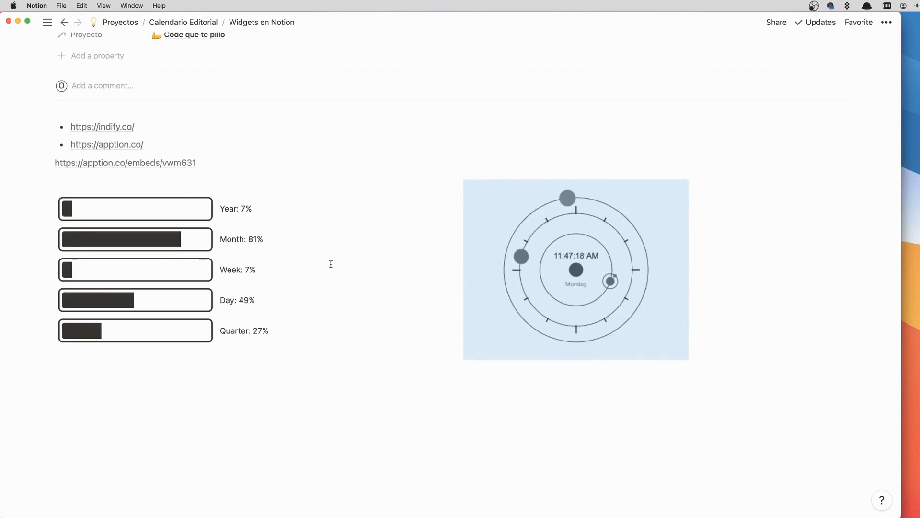
scroll(380, 259, "up", 5)
scroll(384, 255, "down", 5)
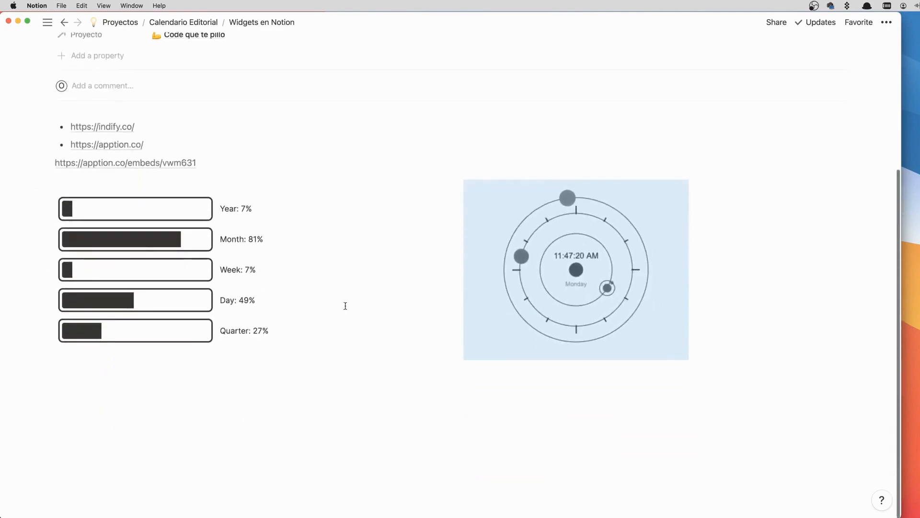
Switch to the browser, return to the Indify overview and look through the widgets offered in Volume 1 and Volume 2
key("super+Tab")
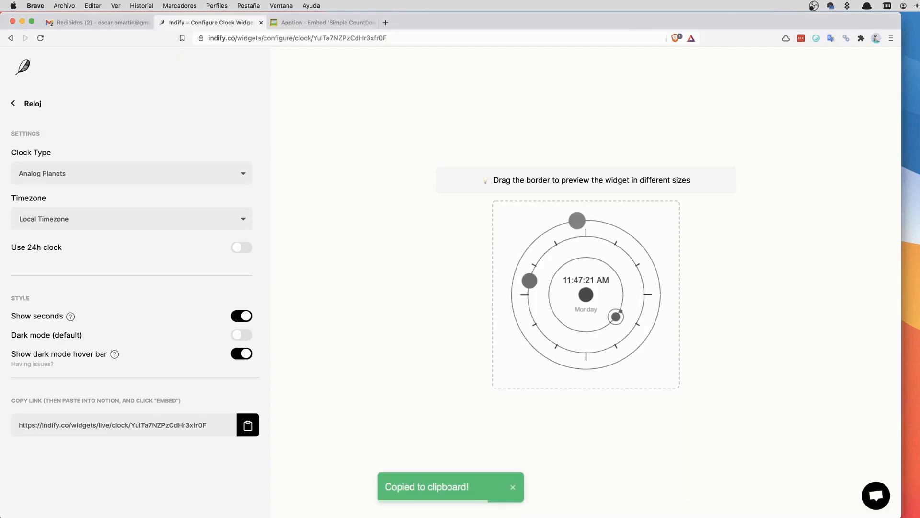
left_click(26, 66)
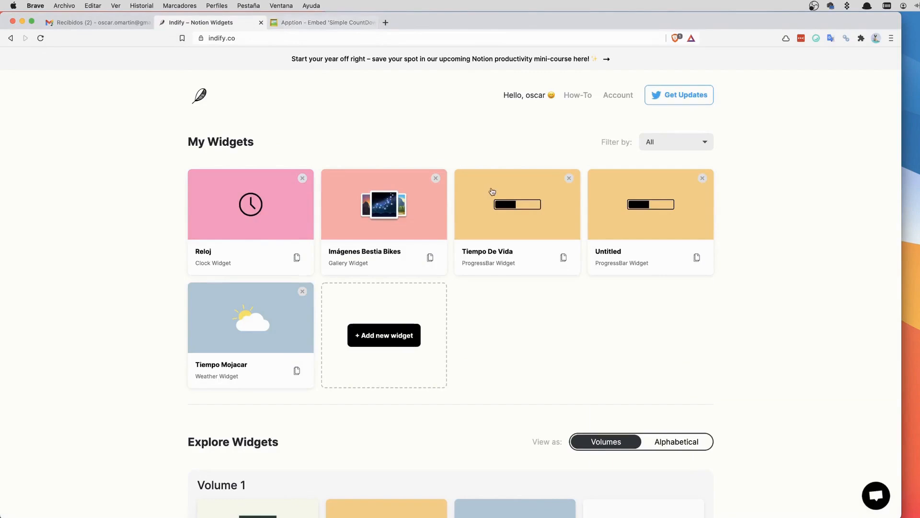
scroll(493, 191, "down", 6)
scroll(302, 259, "down", 3)
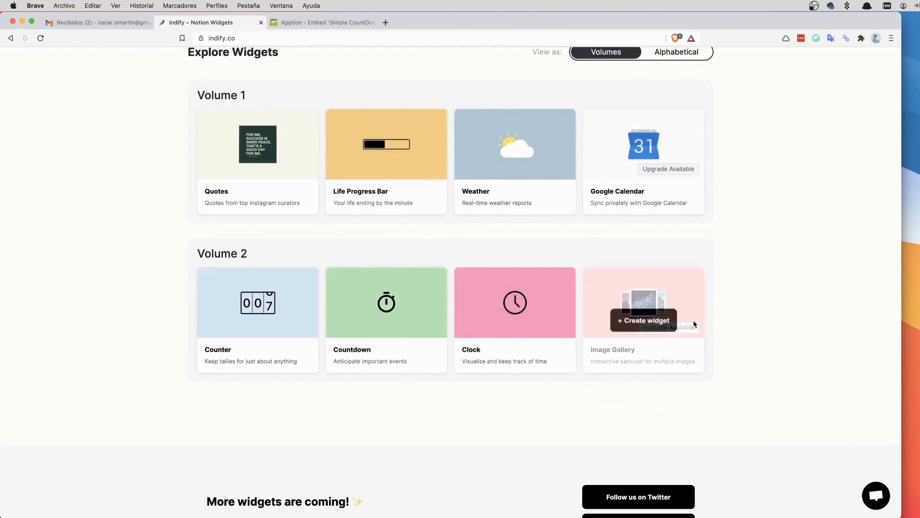
scroll(690, 334, "up", 10)
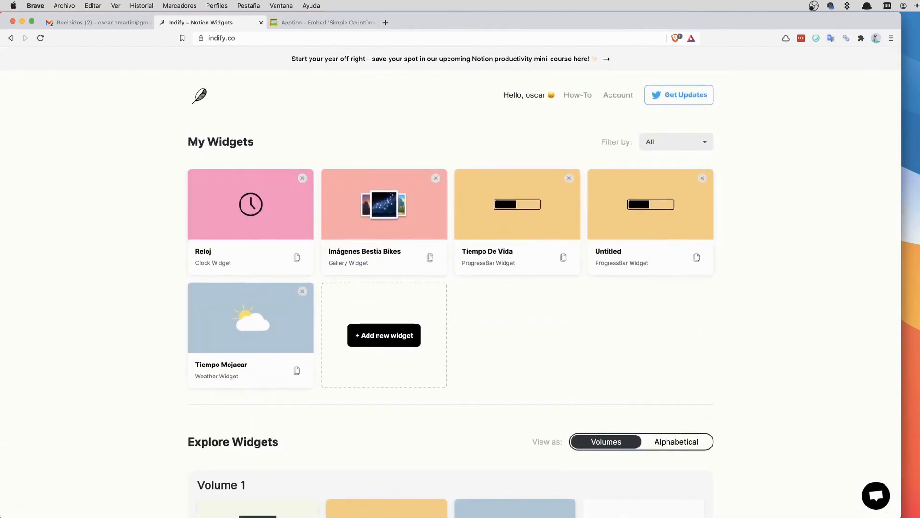
Switch to Notion and embed the copied widget link in a new block below the progress bars
key("super+Tab")
left_click(454, 437)
left_click(306, 409)
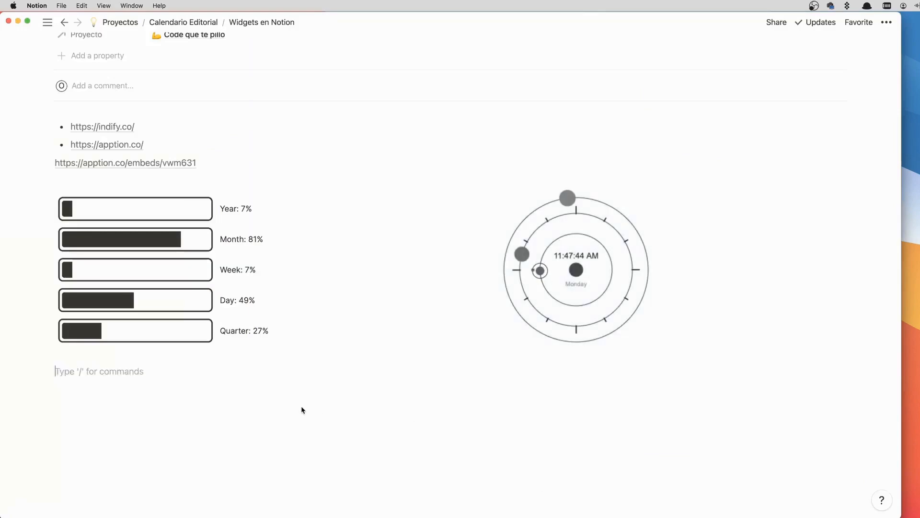
key("super+v")
left_click(319, 423)
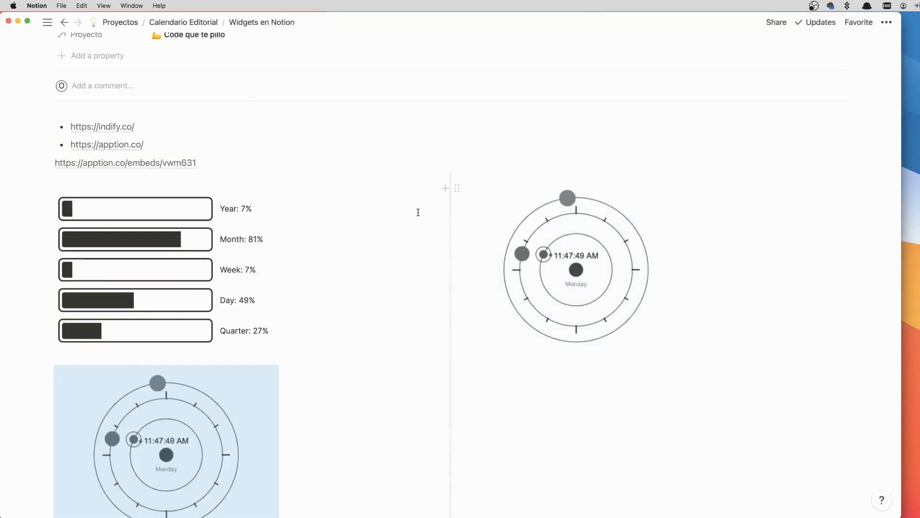
Check the Indify overview, return to Notion and undo the second clock embed, keeping its link as plain text below the progress bars
key("super+Tab")
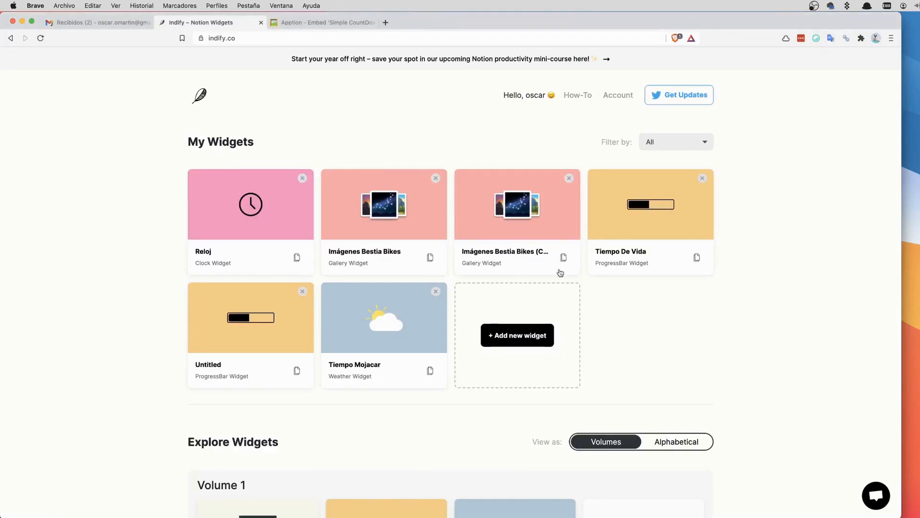
key("super+Tab")
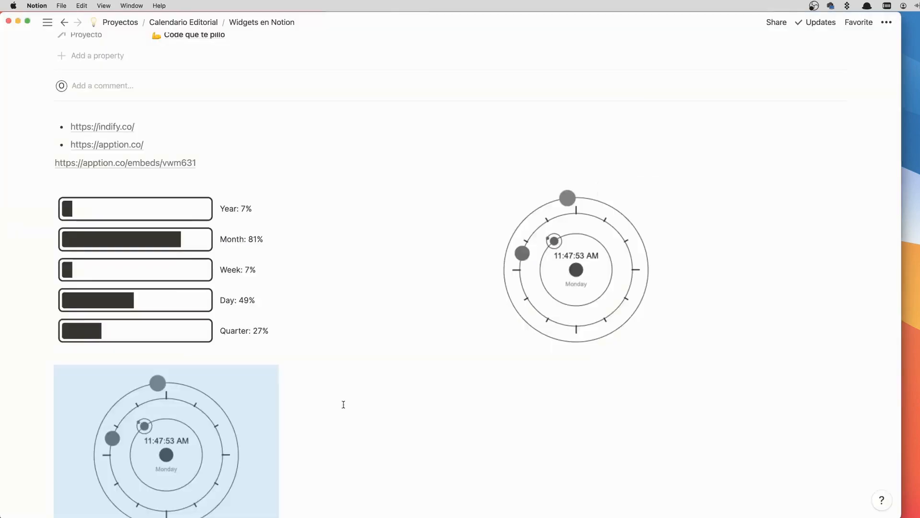
key("super+z")
key("super+z")
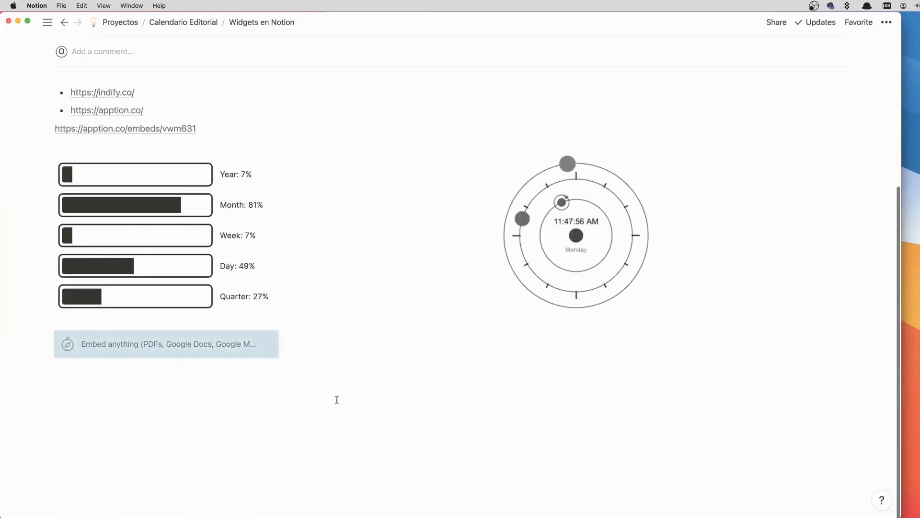
key("super+v")
key("super+a")
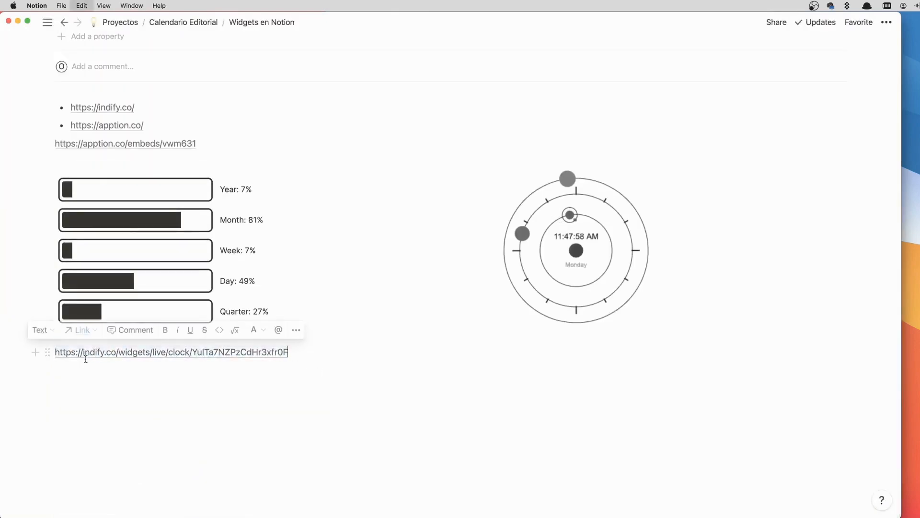
Switch to Indify, view the Tiempo Mojacar weather widget's configuration and go back to the widget overview
key("super+Tab")
left_click(537, 330)
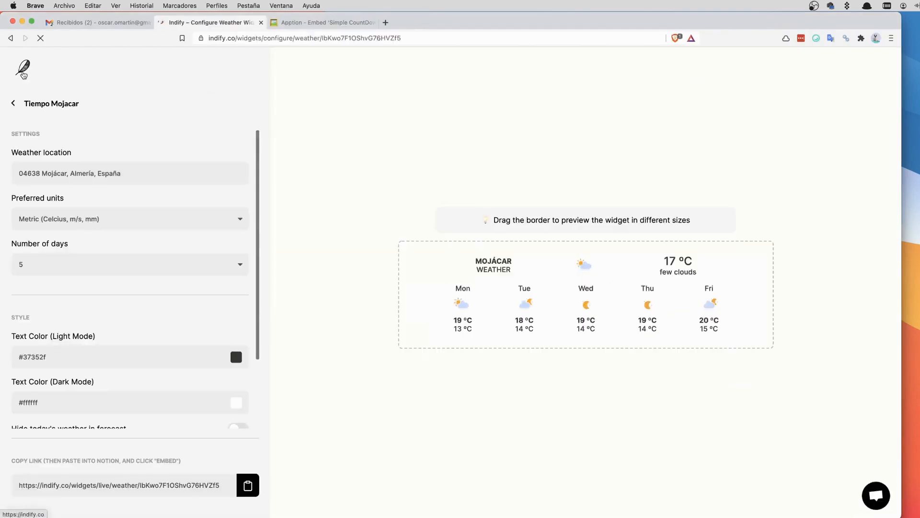
left_click(23, 72)
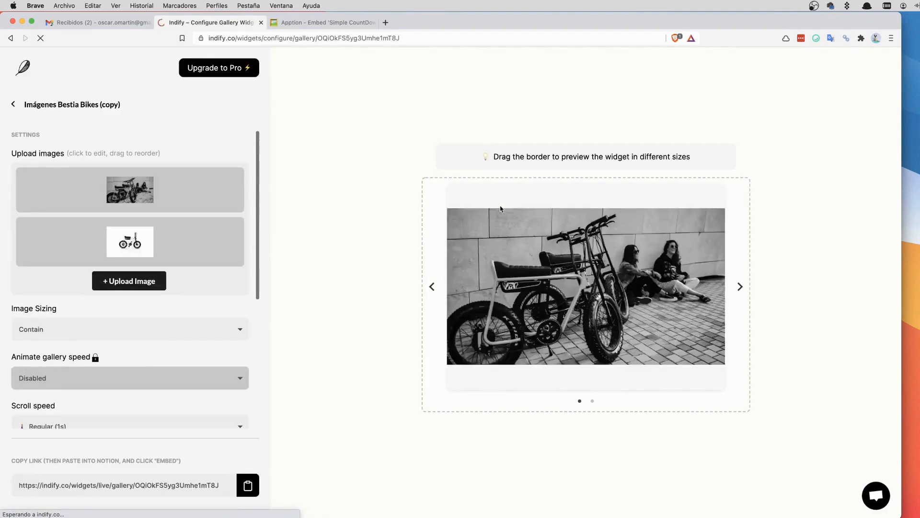
Review the Imágenes Bestia Bikes (copy) gallery settings, copy its link and embed it below the clock link on the Notion page
scroll(147, 204, "down", 1)
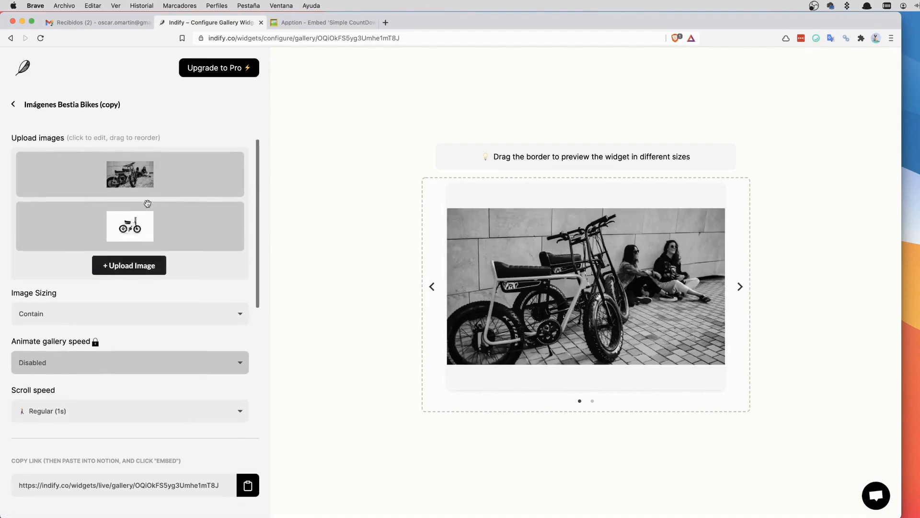
scroll(147, 204, "down", 5)
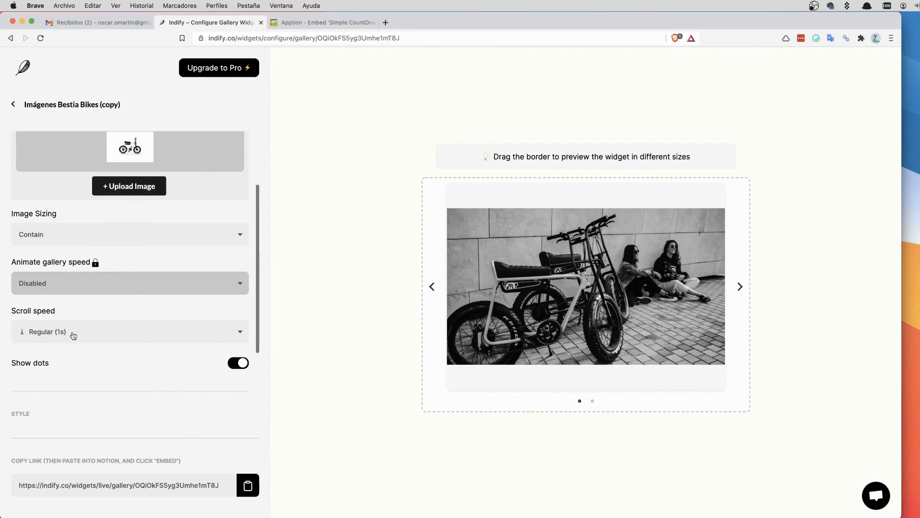
left_click(247, 486)
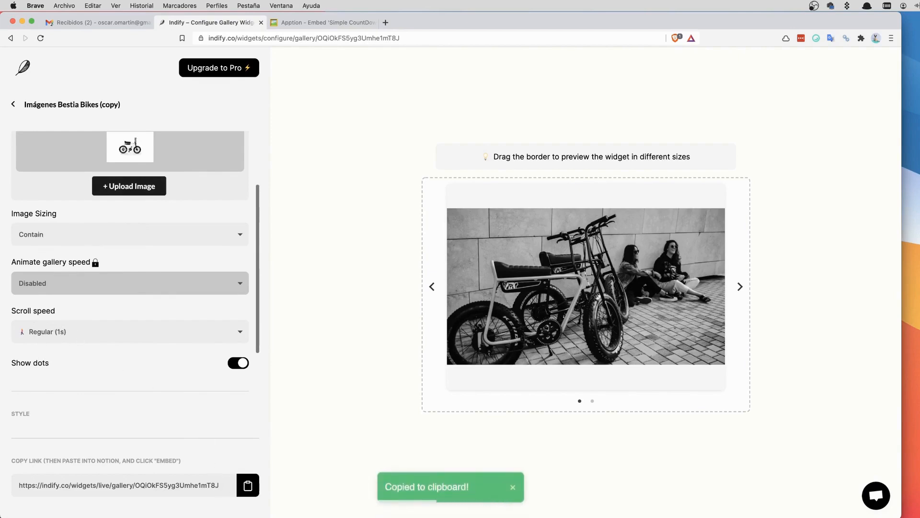
key("super+Tab")
left_click(310, 396)
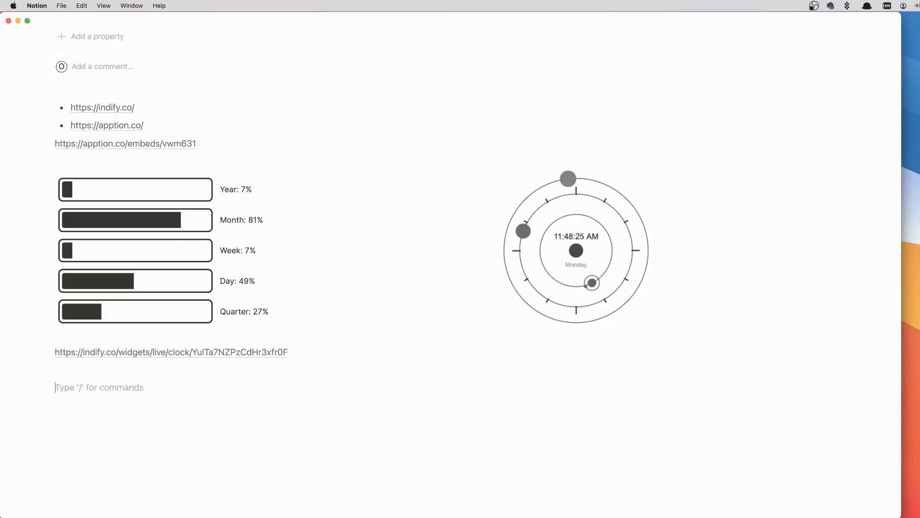
key("super+v")
left_click(336, 437)
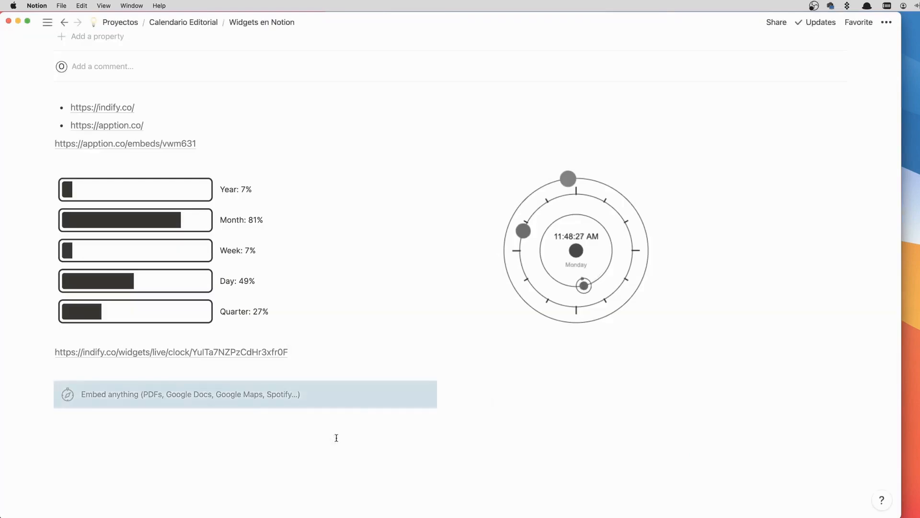
Widen the gallery embed to the full width of its column and page through its images
scroll(309, 312, "down", 3)
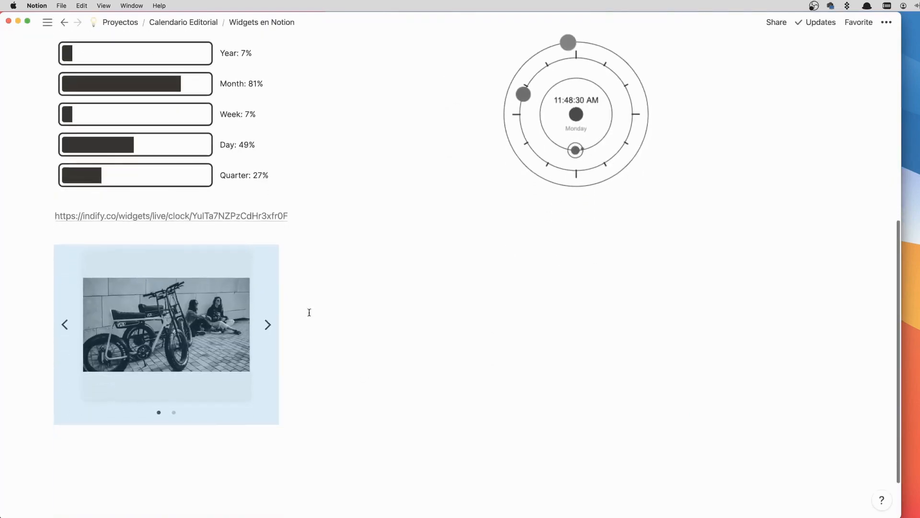
left_click_drag(279, 328, 641, 303)
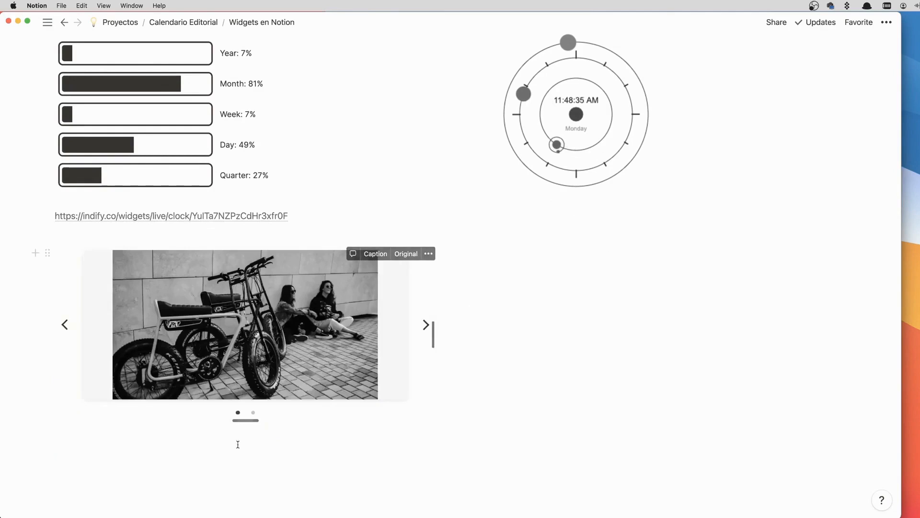
left_click(253, 412)
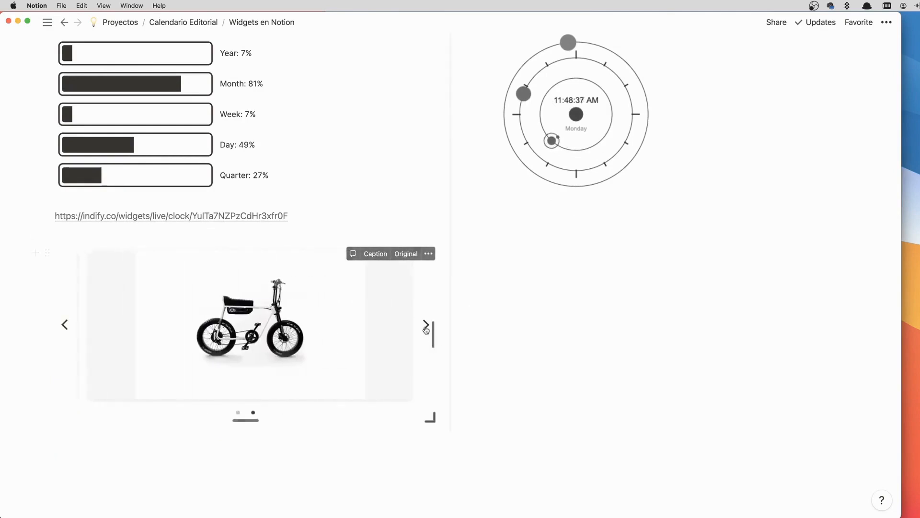
left_click(426, 328)
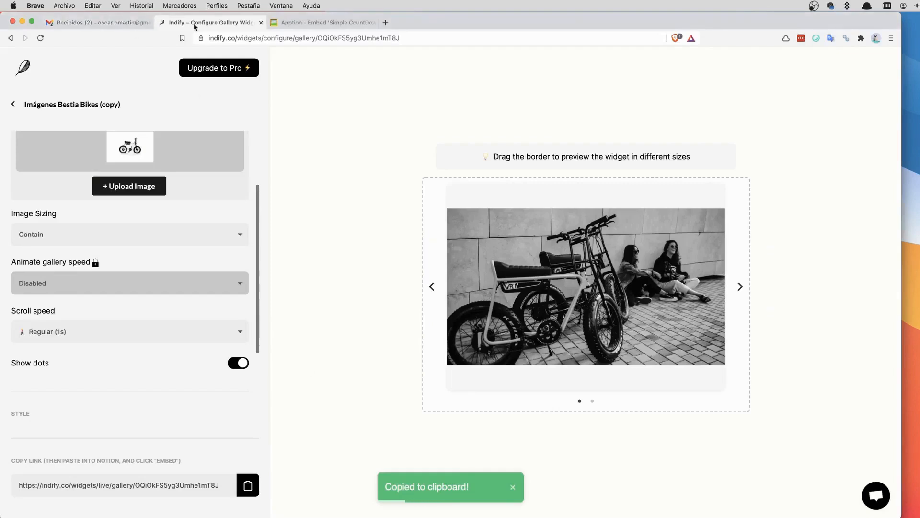
Switch to the Apption site, open its home page and look through the embeddable widget apps
left_click(307, 23)
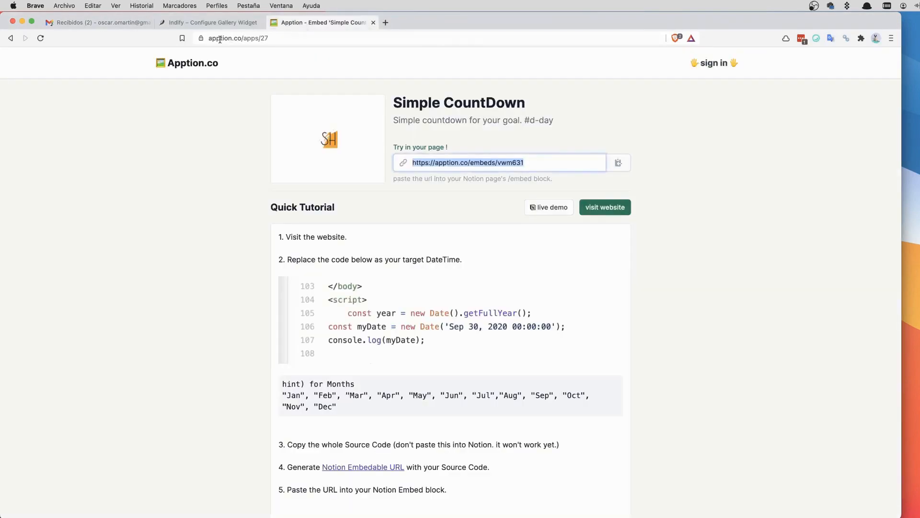
left_click(200, 60)
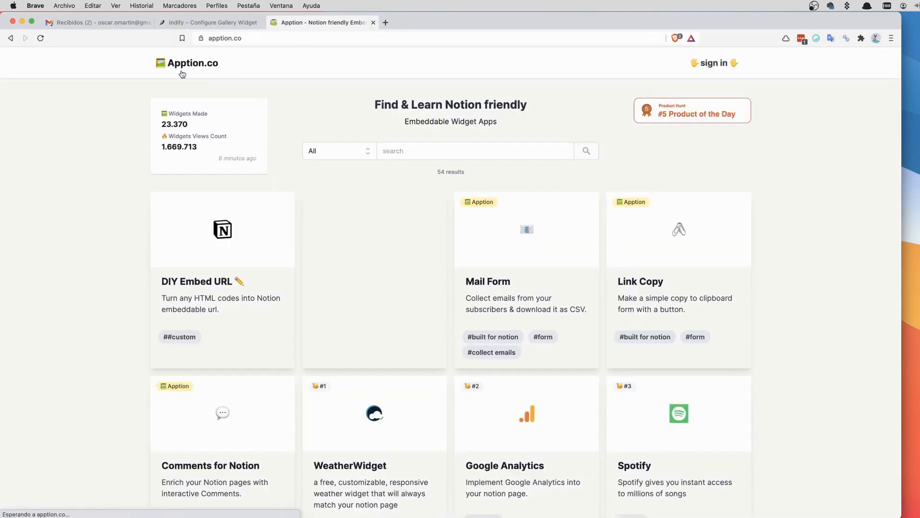
scroll(75, 186, "down", 3)
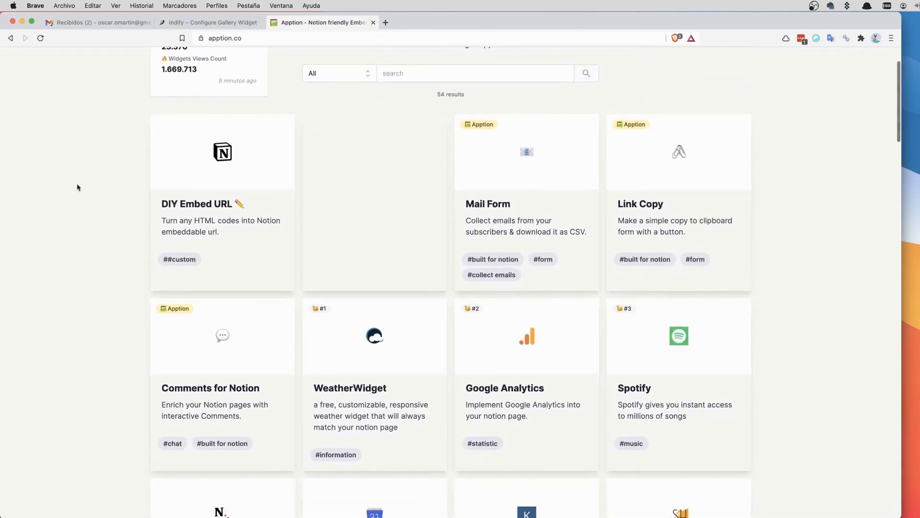
scroll(77, 186, "down", 2)
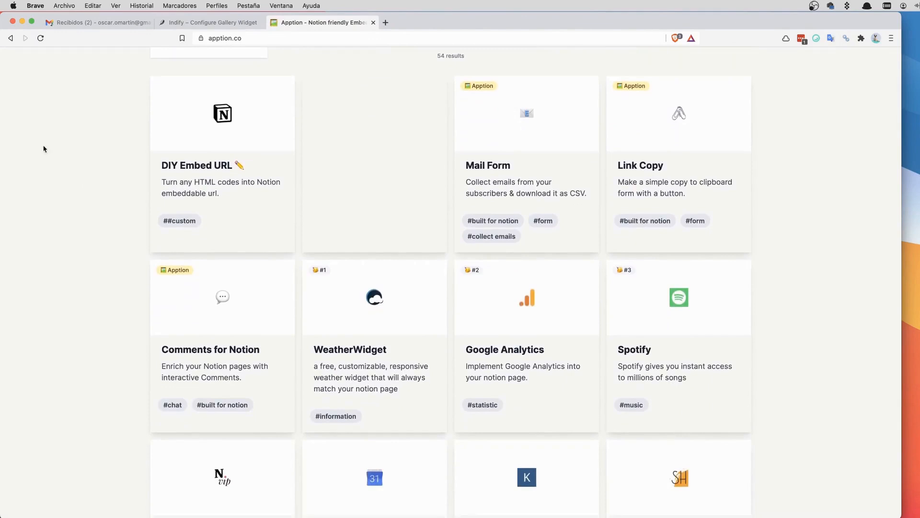
scroll(40, 157, "up", 1)
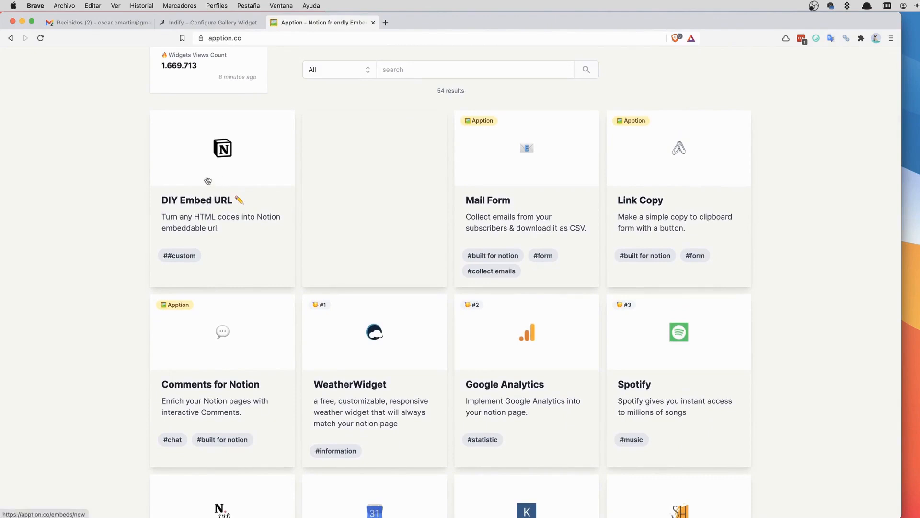
scroll(224, 158, "down", 1)
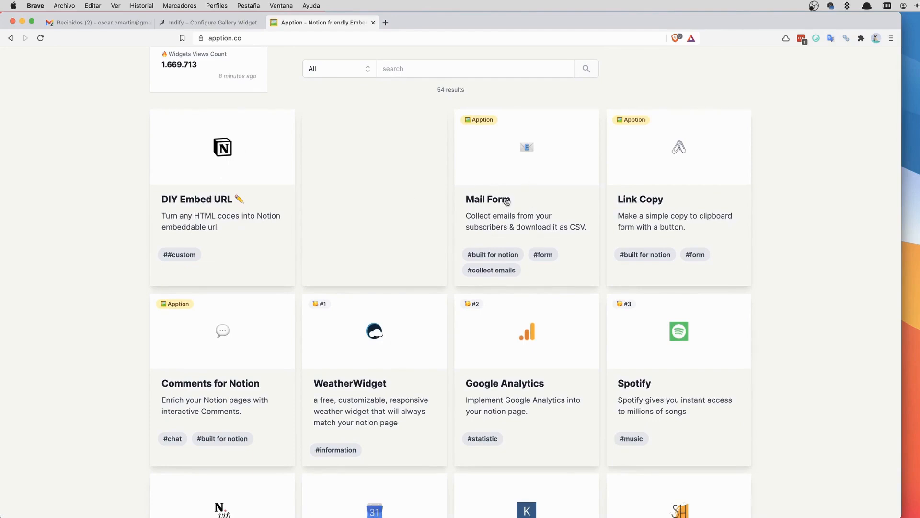
Open Apption's Mail Form app, copy its embed link and add it as an embed below the gallery on the Notion page
left_click(497, 164)
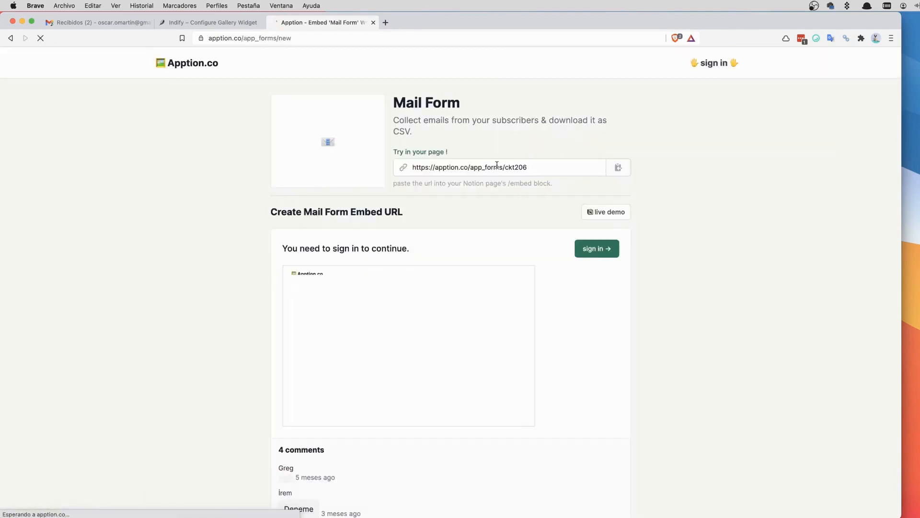
left_click(618, 168)
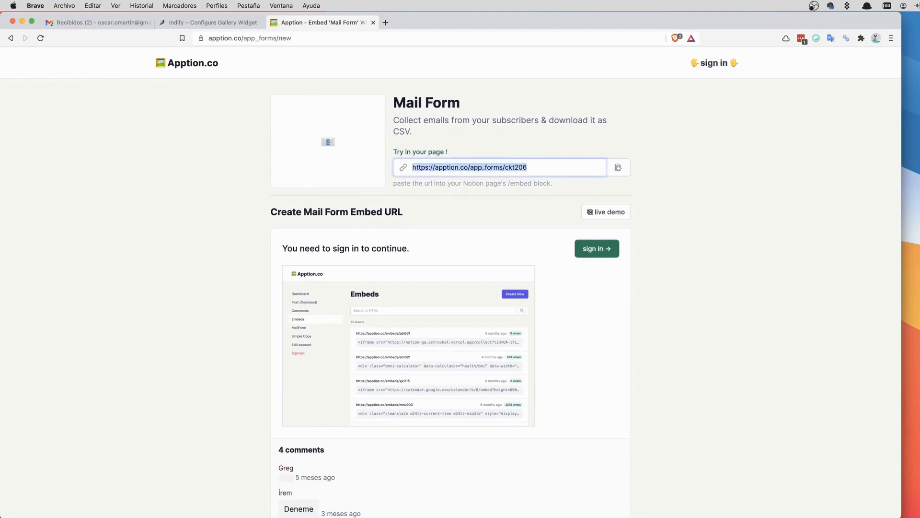
key("super+Tab")
left_click(372, 440)
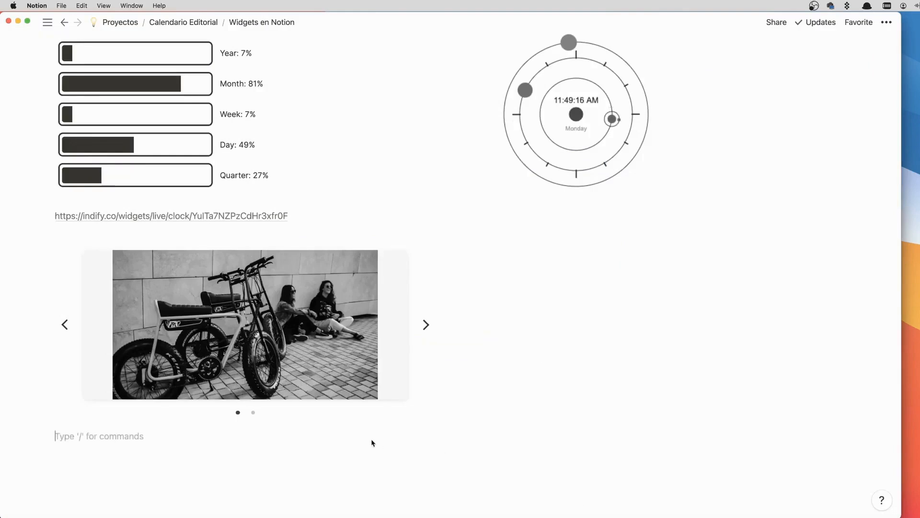
key("super+v")
left_click(257, 486)
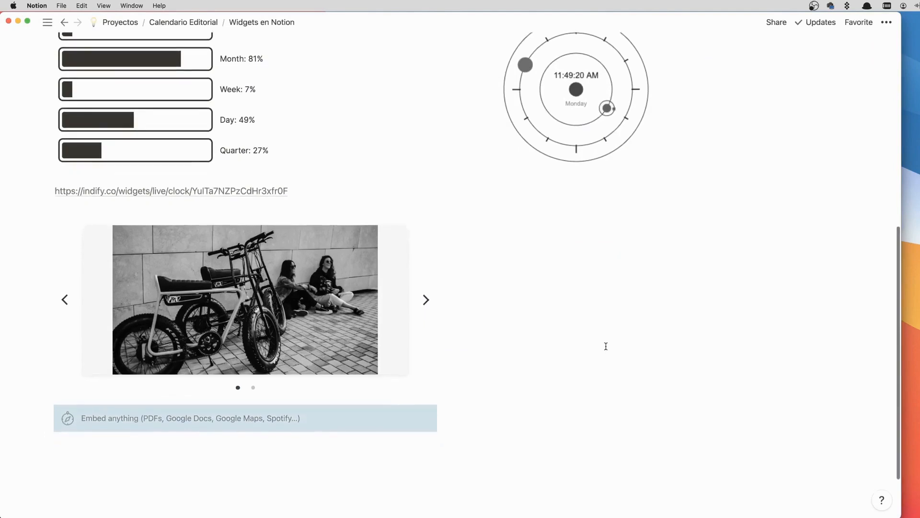
Inspect the Mail Form embed in Notion and look over the Mail Form page in Apption
scroll(606, 346, "down", 3)
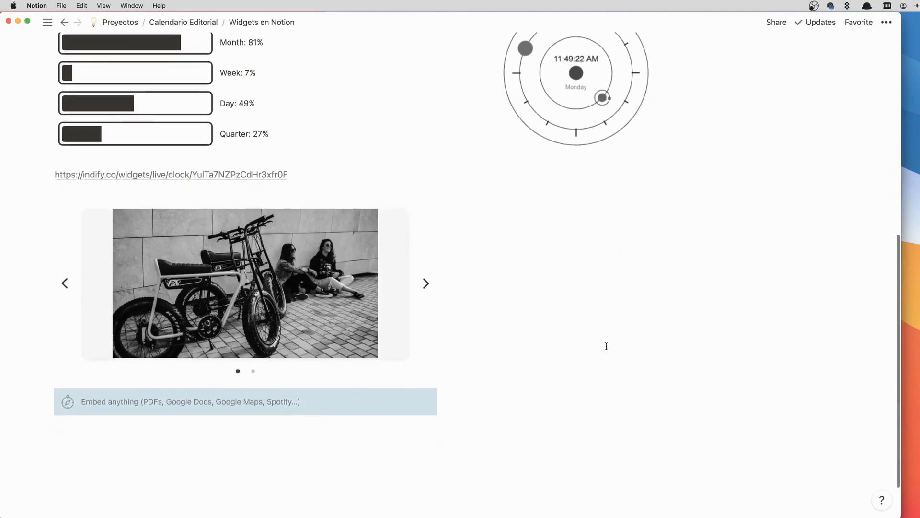
scroll(606, 346, "down", 2)
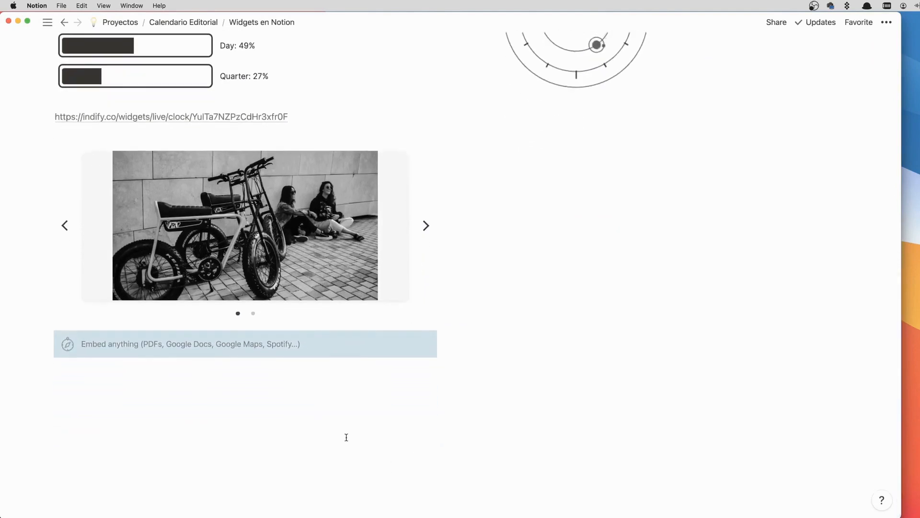
scroll(410, 392, "down", 6)
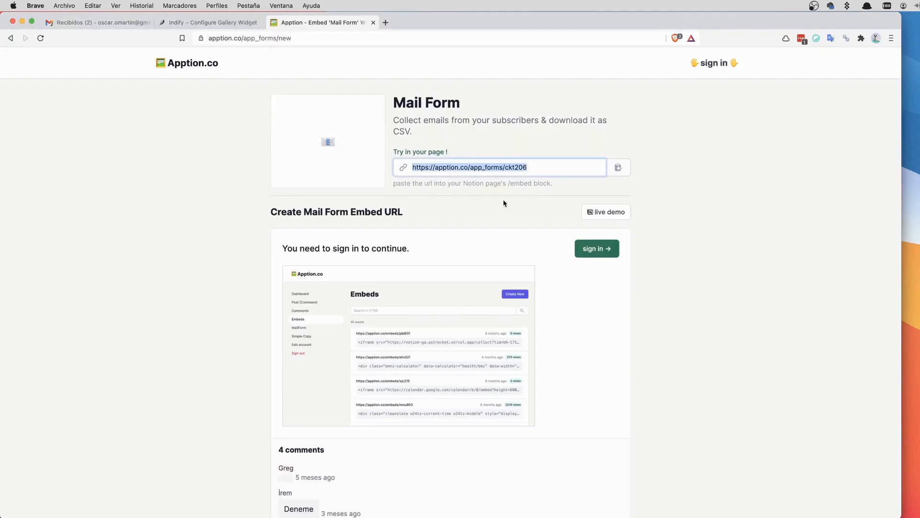
scroll(503, 204, "down", 5)
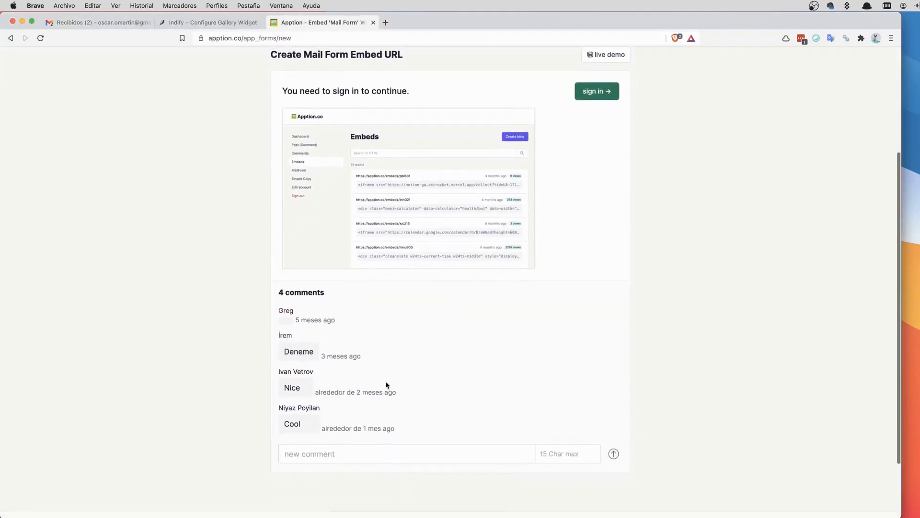
Copy the embed code of Apption's Spotify app and add a blank line below the mail form on the Notion page
scroll(216, 76, "up", 5)
left_click(186, 65)
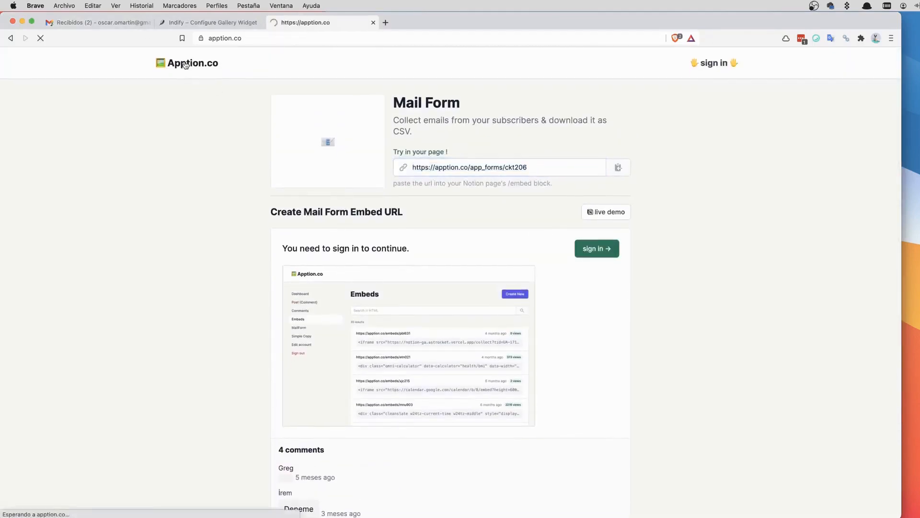
scroll(498, 225, "down", 5)
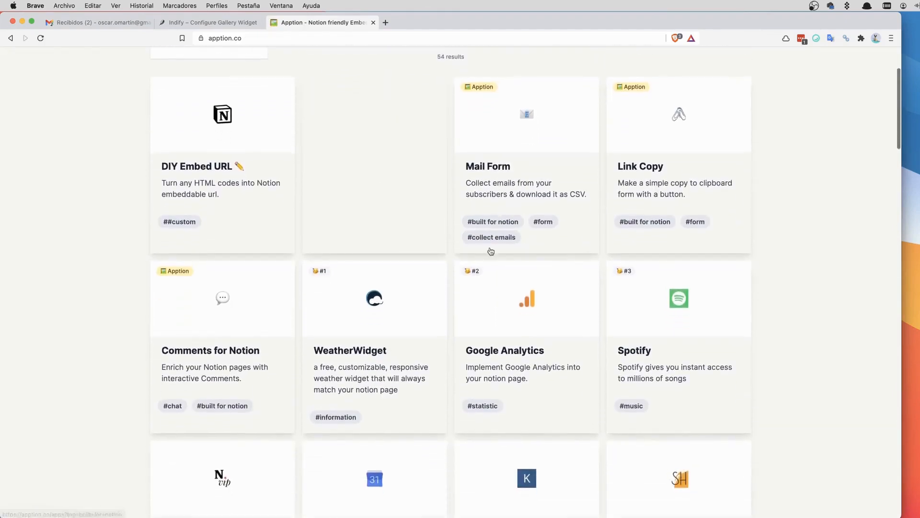
left_click(681, 316)
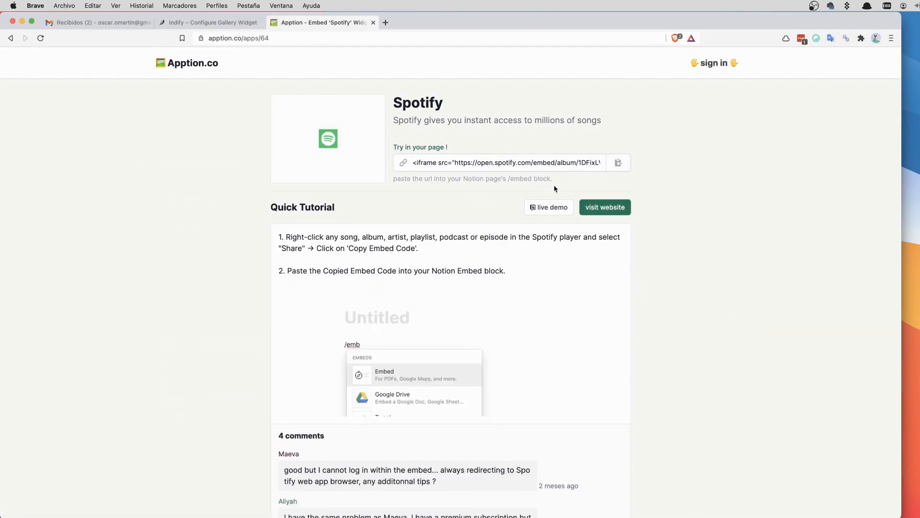
left_click(618, 163)
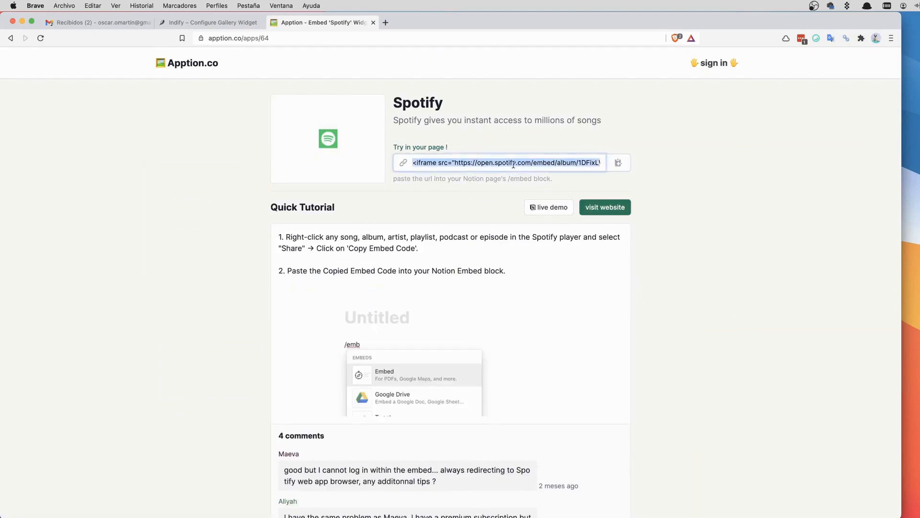
key("super+Tab")
left_click(320, 386)
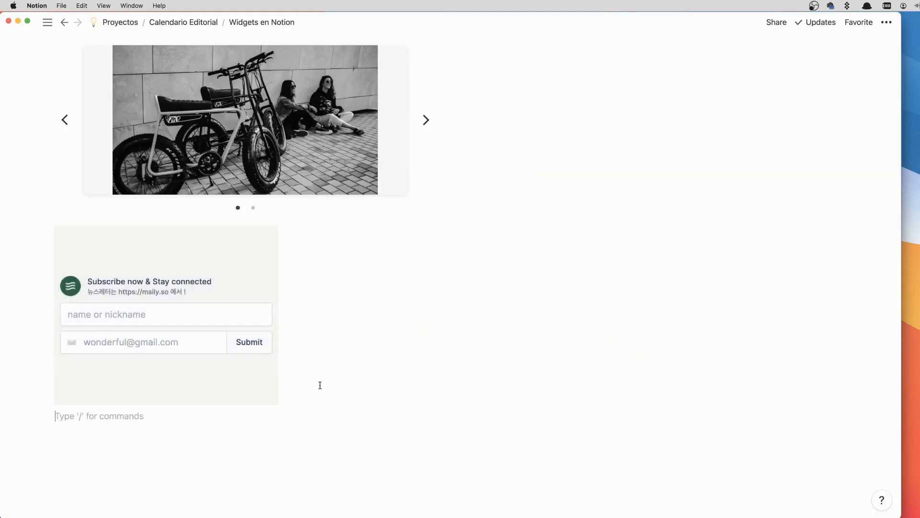
key("Return")
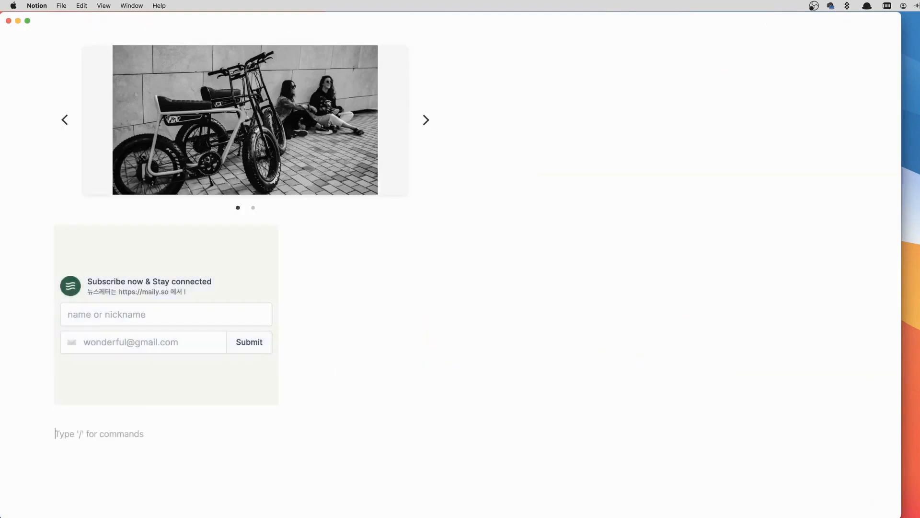
key("super+v")
key("Return")
key("super+z")
key("super+z")
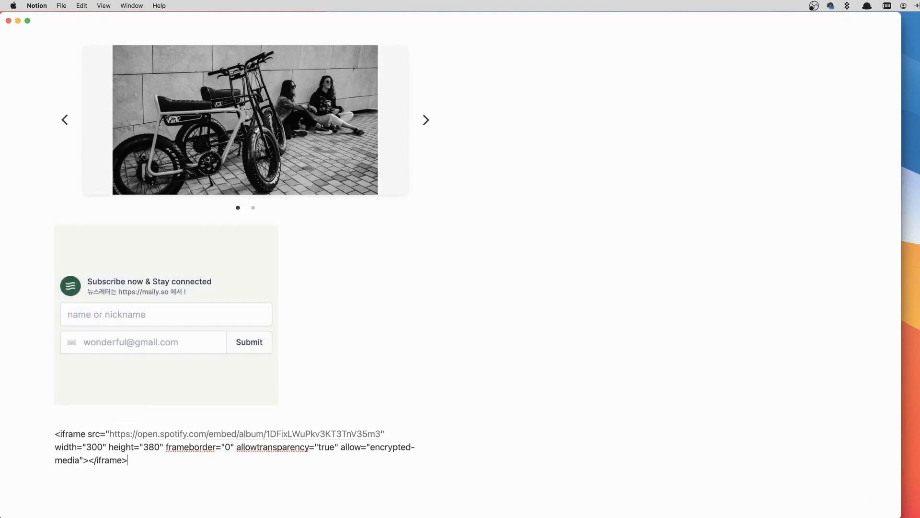
Insert an Embed block below the mail form using the copied Spotify iframe code
type("/em")
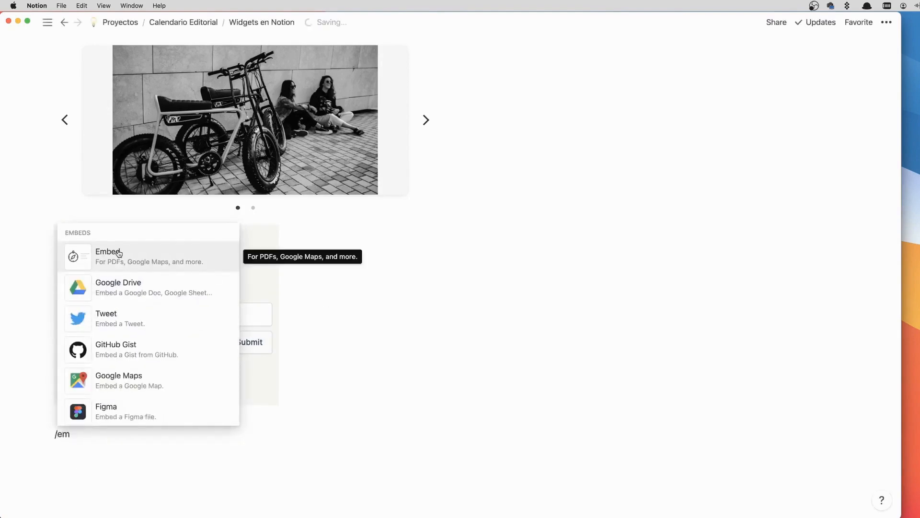
left_click(115, 255)
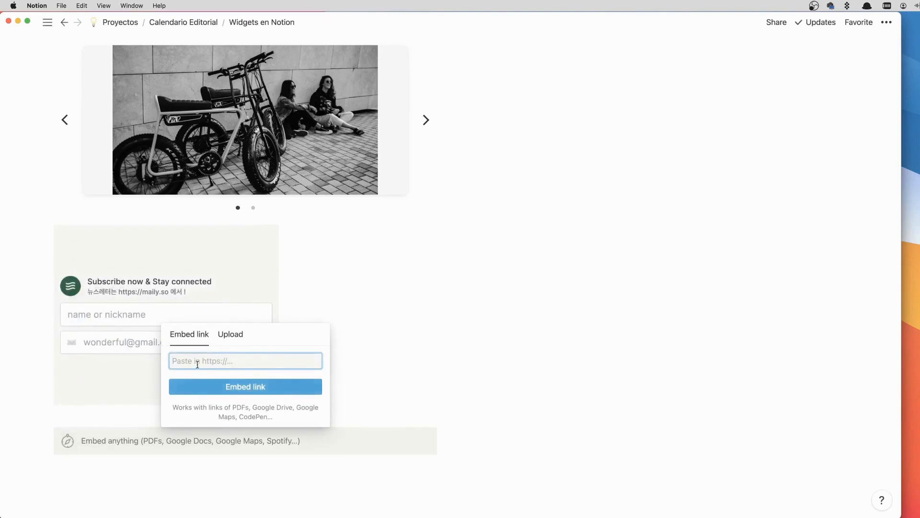
key("super+v")
left_click(236, 385)
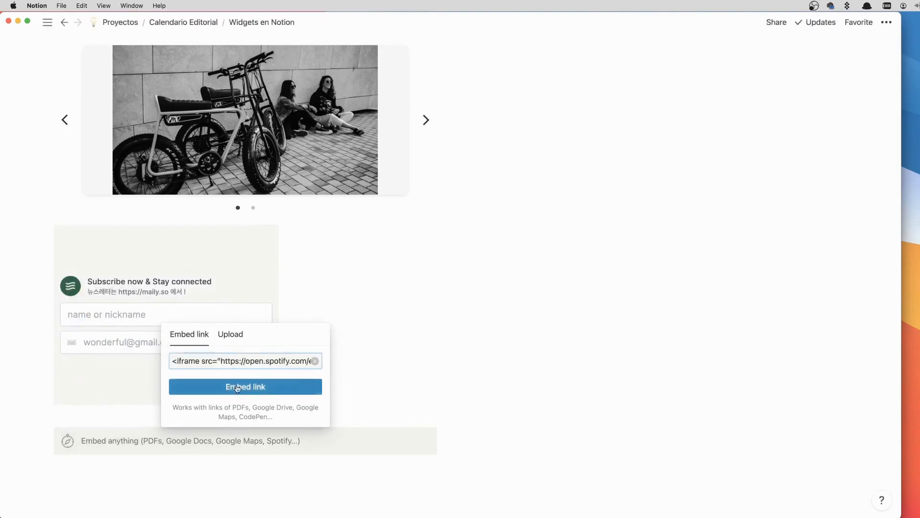
scroll(471, 268, "down", 3)
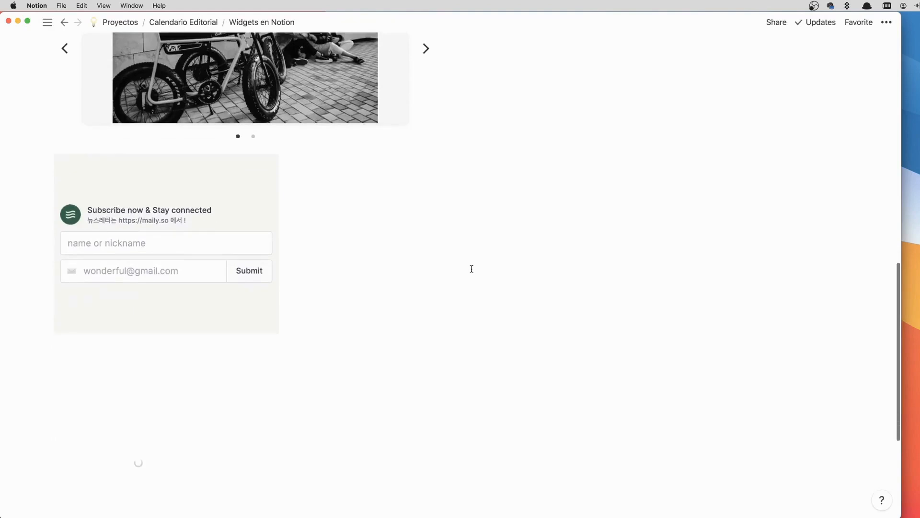
scroll(470, 268, "down", 3)
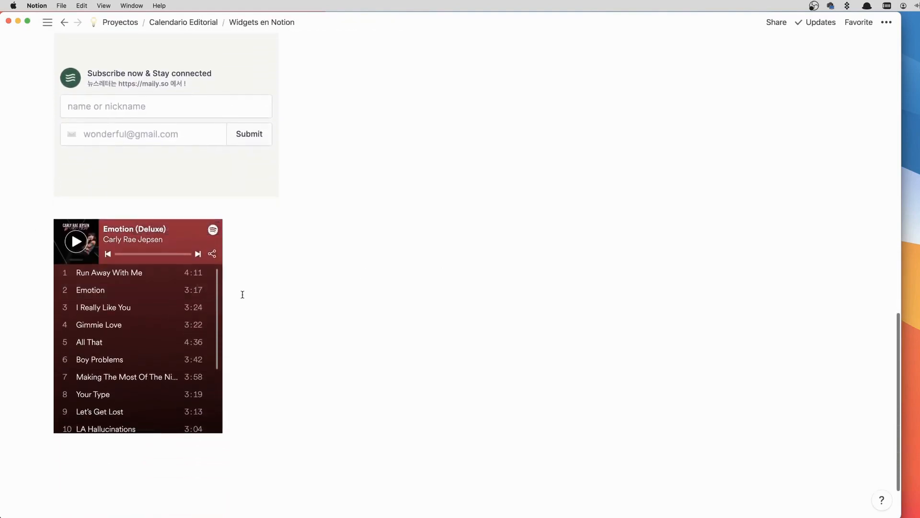
Switch to Apption in the browser, open the Comments for Notion app and copy its embed link
key("super+Tab")
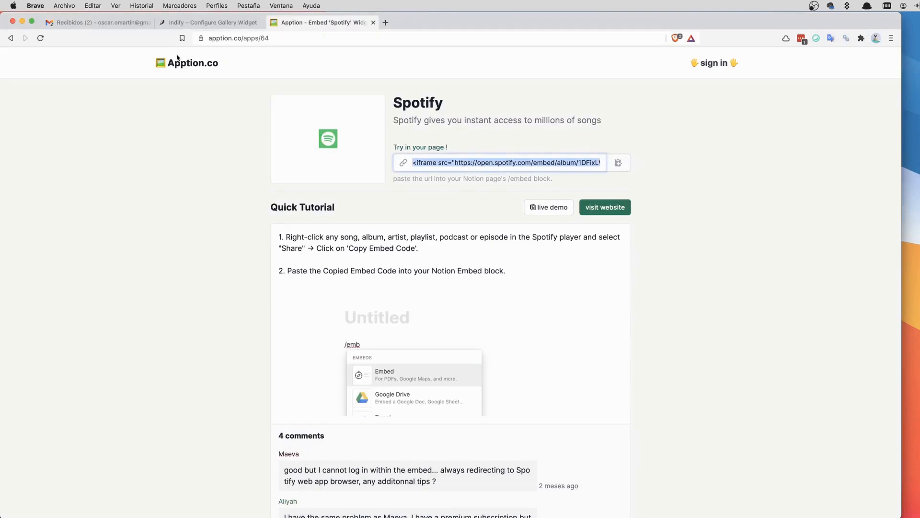
left_click(191, 63)
scroll(555, 267, "down", 5)
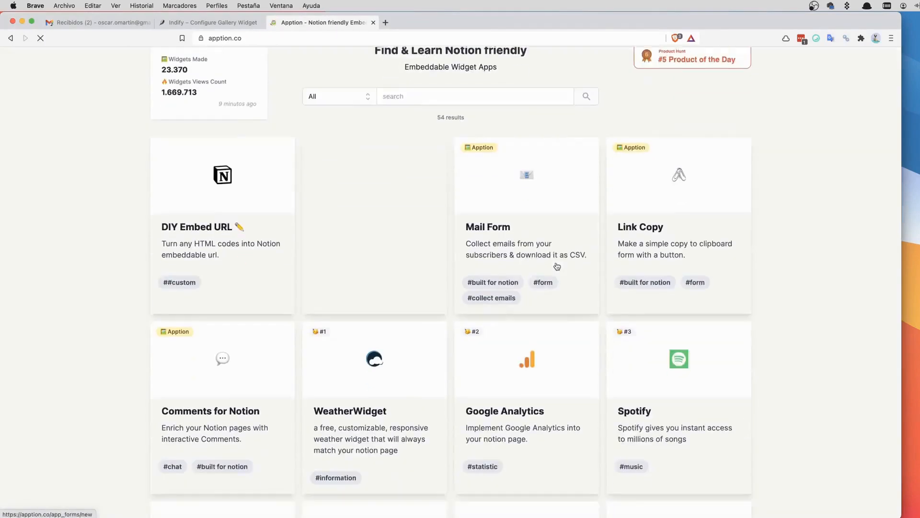
scroll(393, 254, "down", 1)
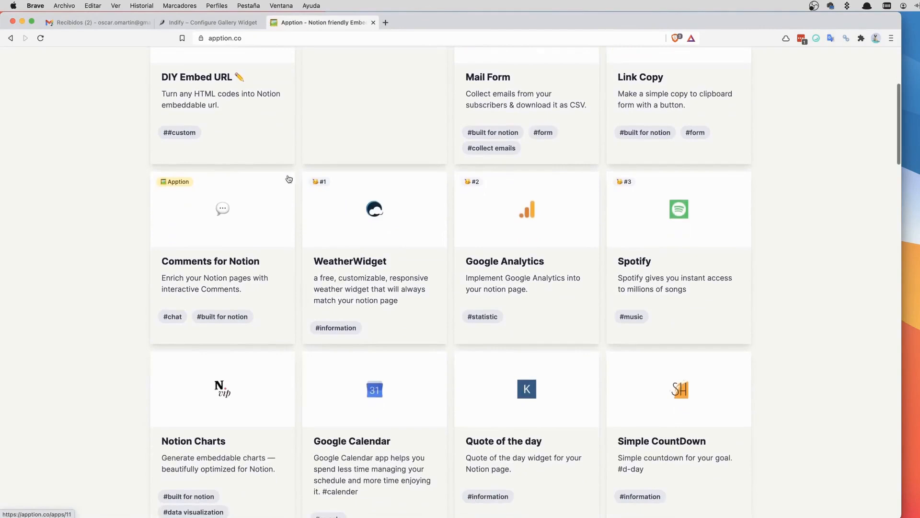
left_click(241, 210)
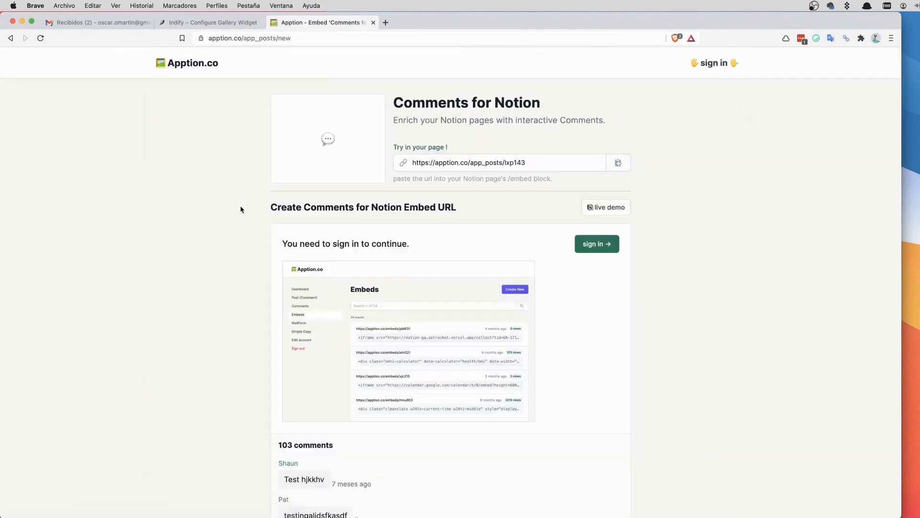
left_click(619, 164)
Switch to Notion, create an embed from the copied comments link below the Spotify player and inspect its new comment field
key("super+Tab")
left_click(335, 437)
key("super+v")
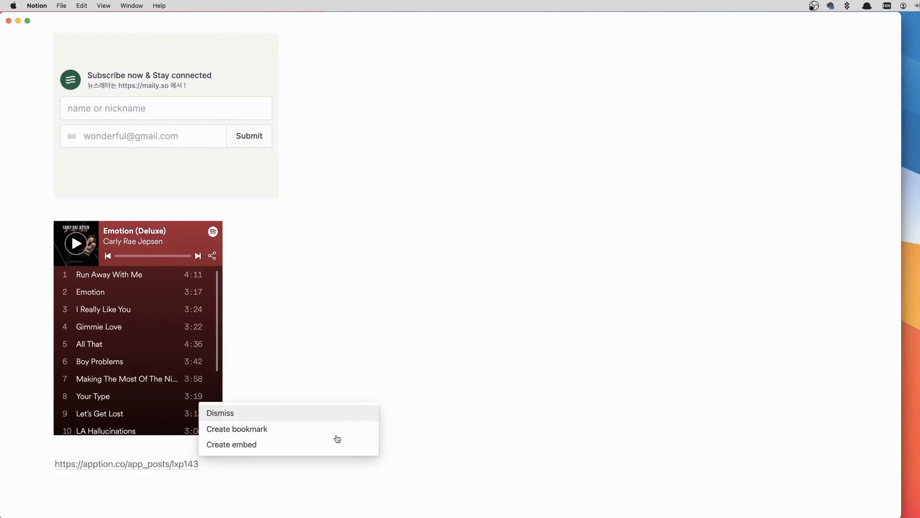
left_click(286, 448)
scroll(502, 297, "down", 3)
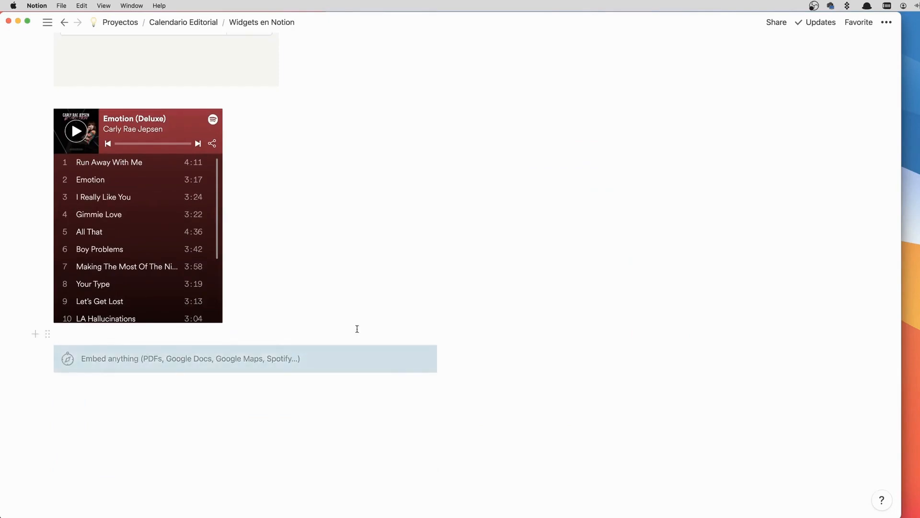
scroll(370, 342, "down", 3)
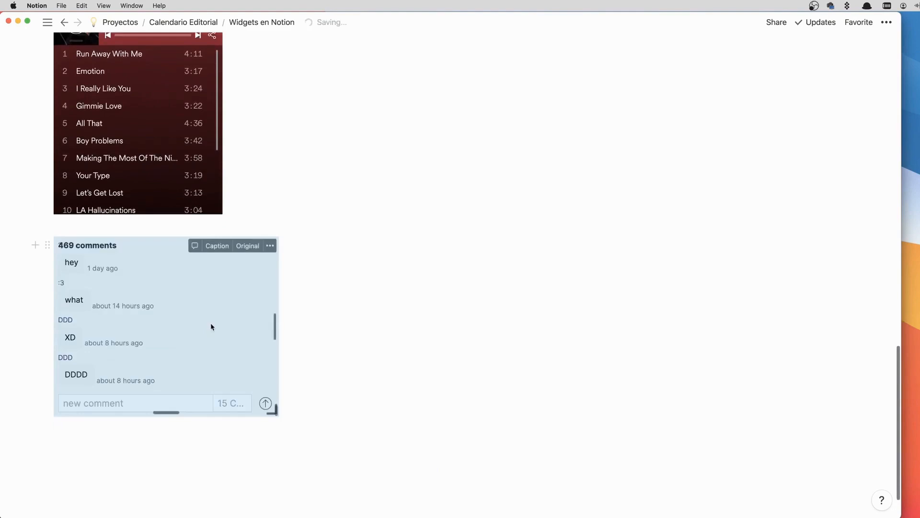
left_click(104, 405)
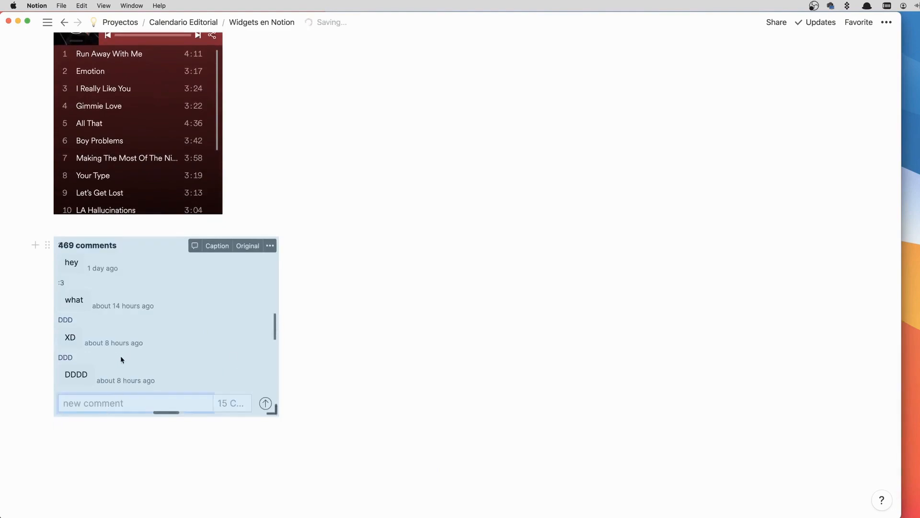
scroll(127, 354, "down", 2)
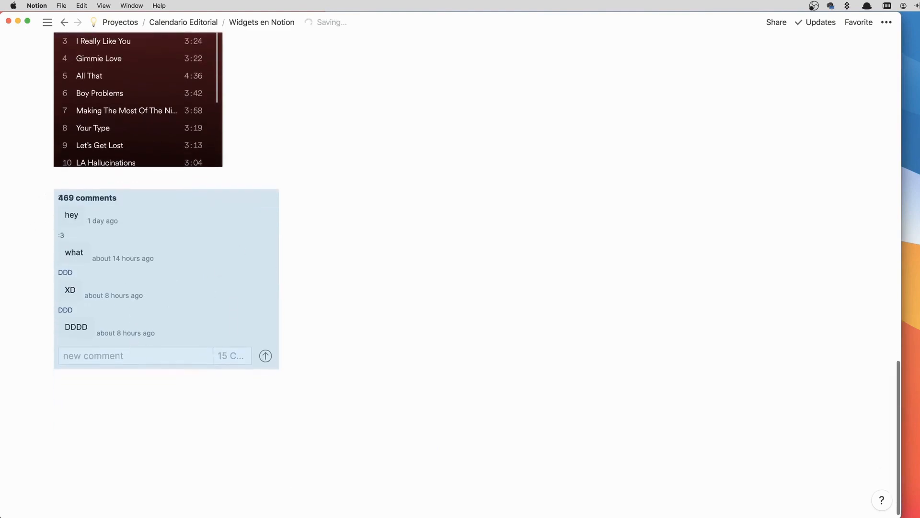
Return to Apption's home page in the browser and look through the catalogue of embeddable widget apps
key("super+Tab")
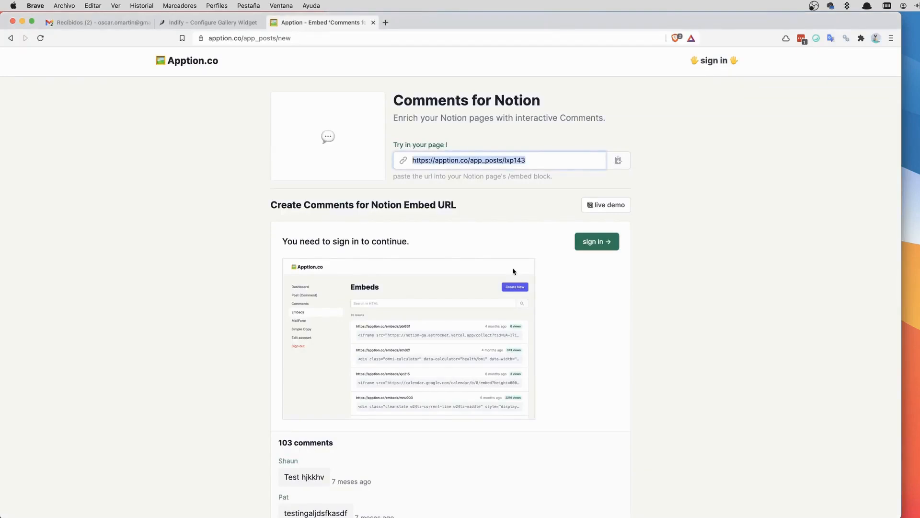
left_click(189, 61)
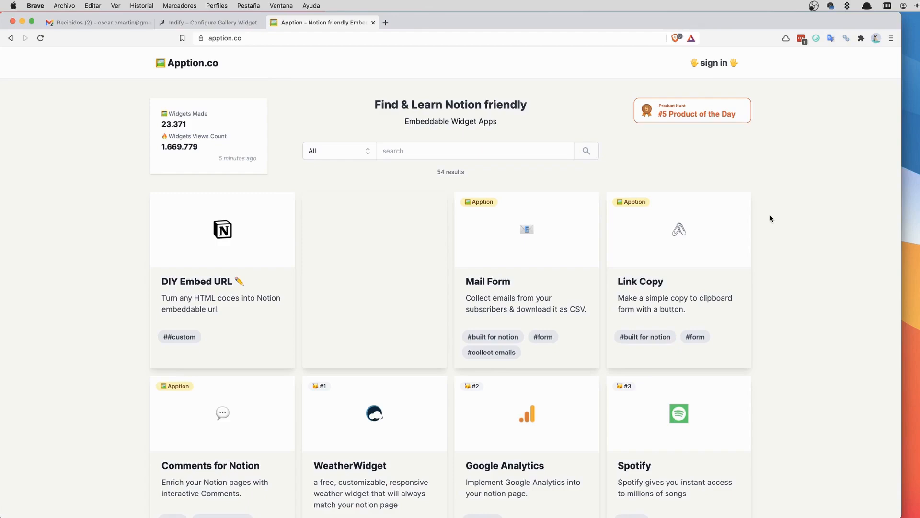
scroll(769, 215, "down", 1)
scroll(540, 232, "up", 1)
scroll(413, 267, "down", 2)
scroll(413, 267, "down", 1)
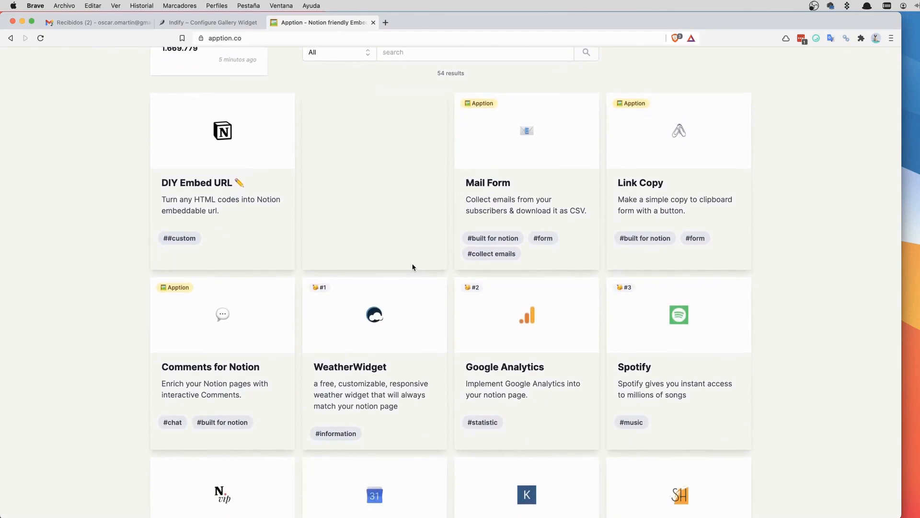
scroll(413, 267, "down", 10)
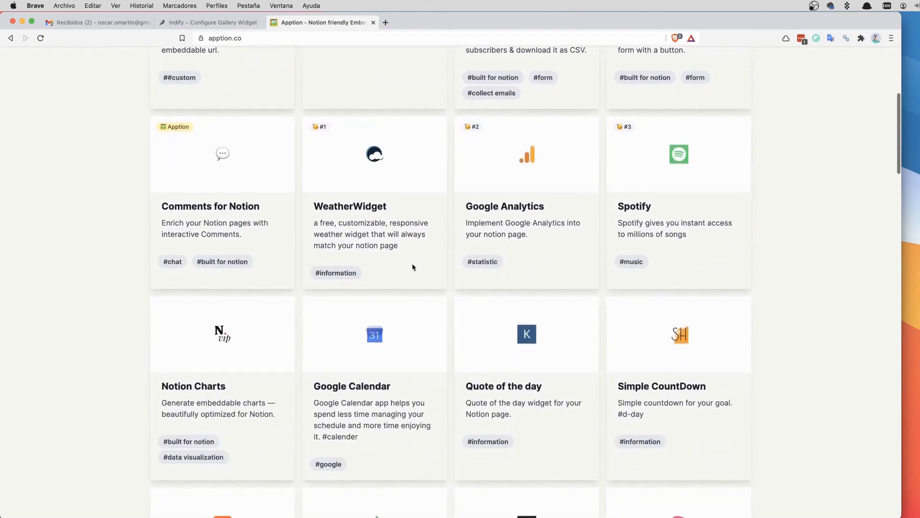
scroll(413, 267, "down", 5)
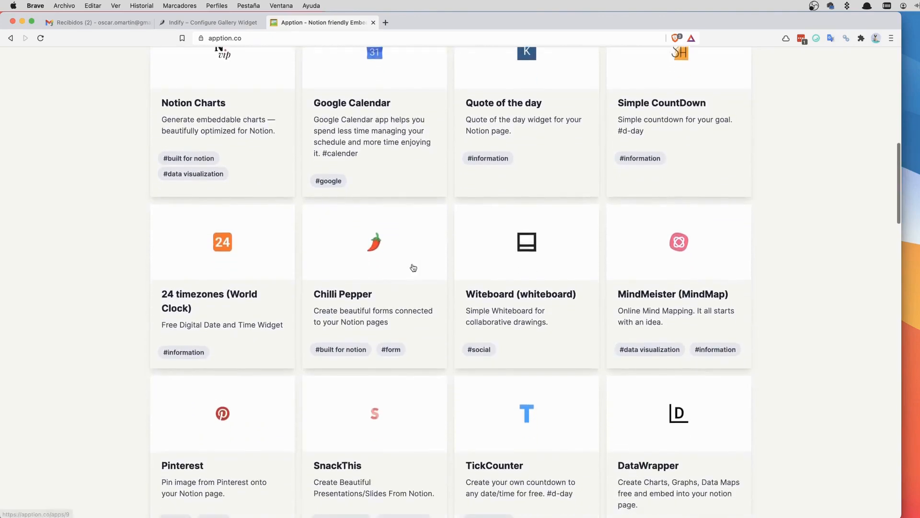
scroll(413, 267, "down", 14)
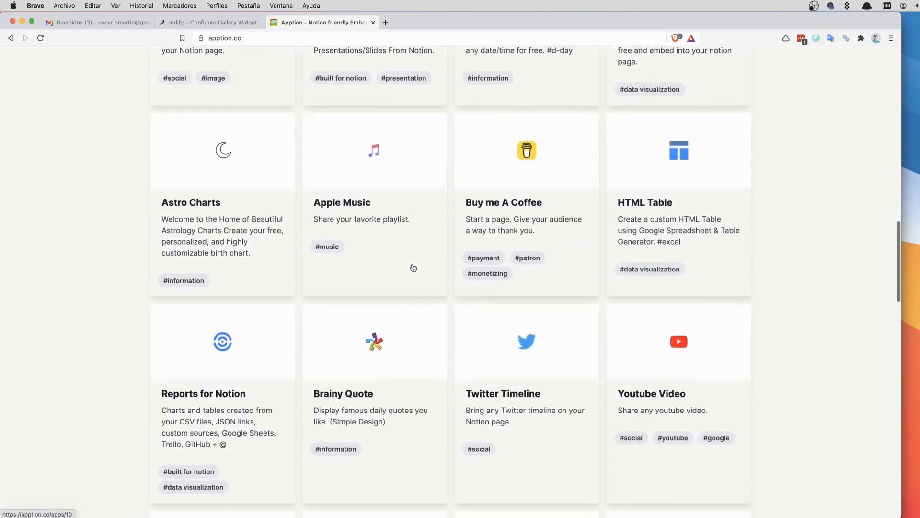
scroll(414, 267, "down", 1)
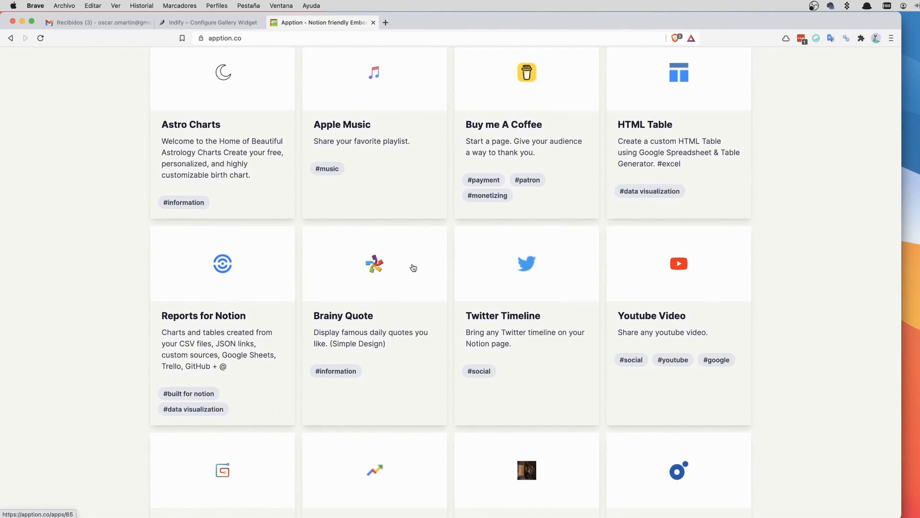